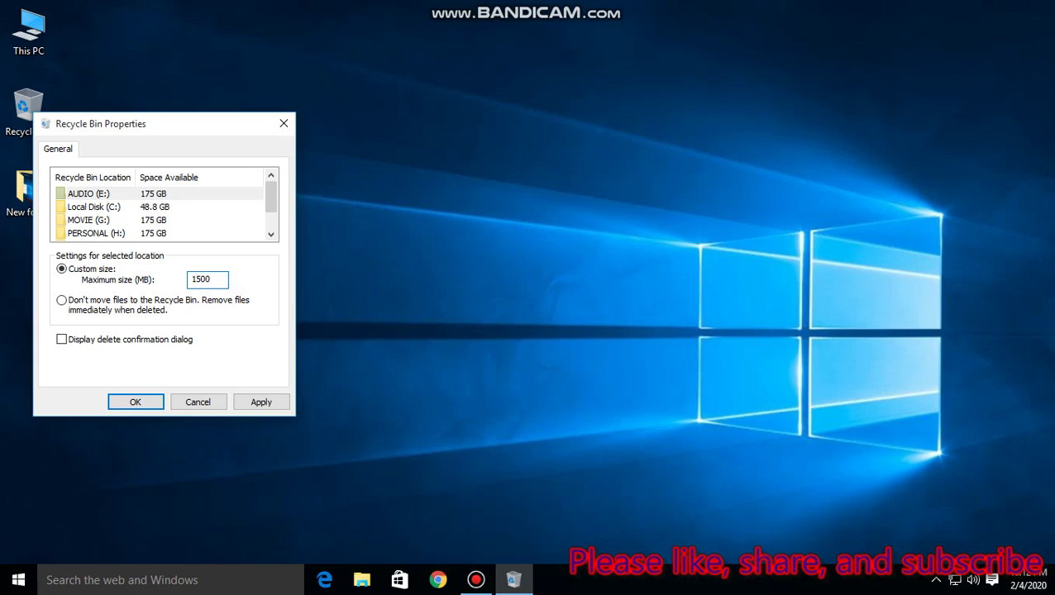
# Set the Recycle Bin's maximum size for the AUDIO (E:) drive to 15000 MB, applying the change and closing the properties
pyautogui.click(169, 278)
pyautogui.click(276, 404)
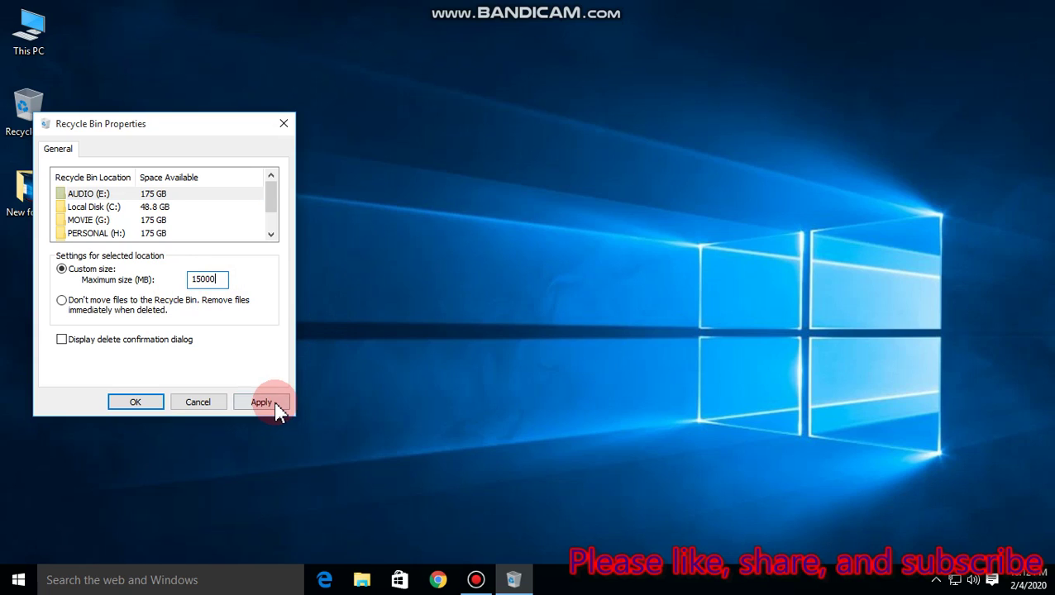
pyautogui.click(263, 403)
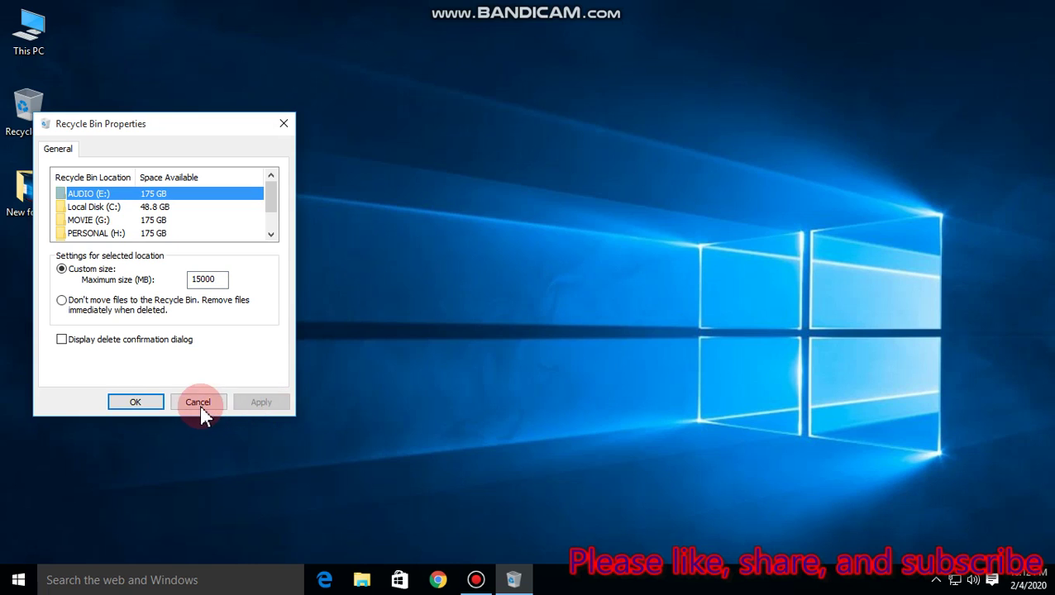
pyautogui.click(141, 402)
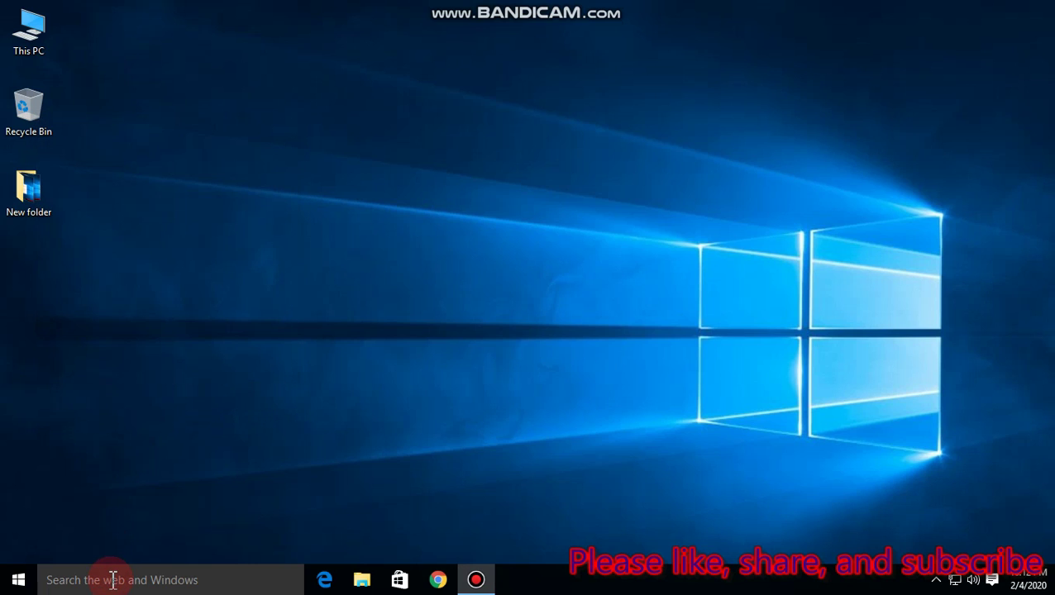
# Search Windows for "cont" and open Control Panel
pyautogui.click(114, 581)
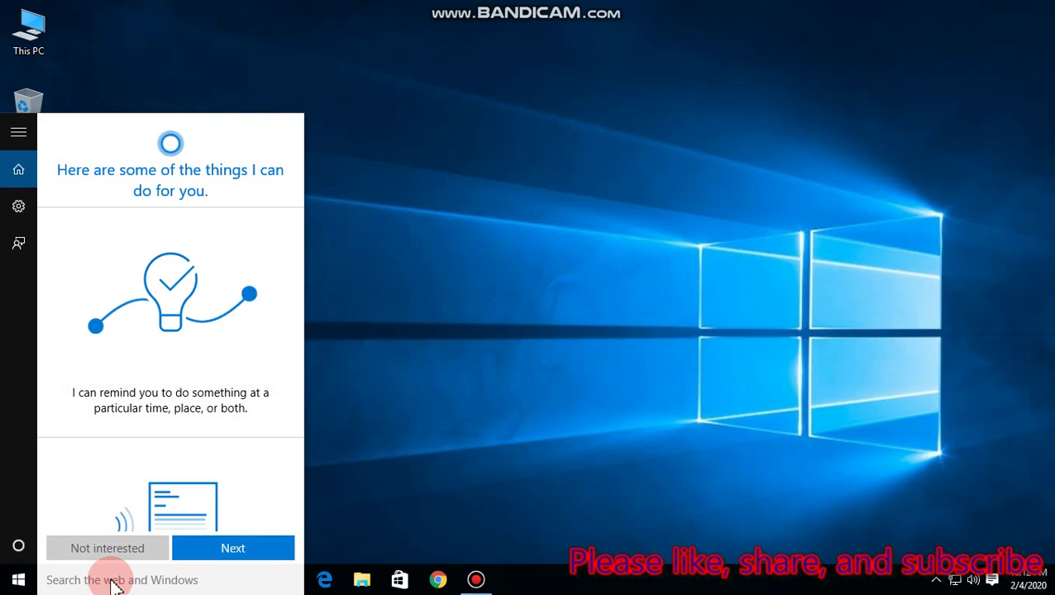
pyautogui.click(414, 422)
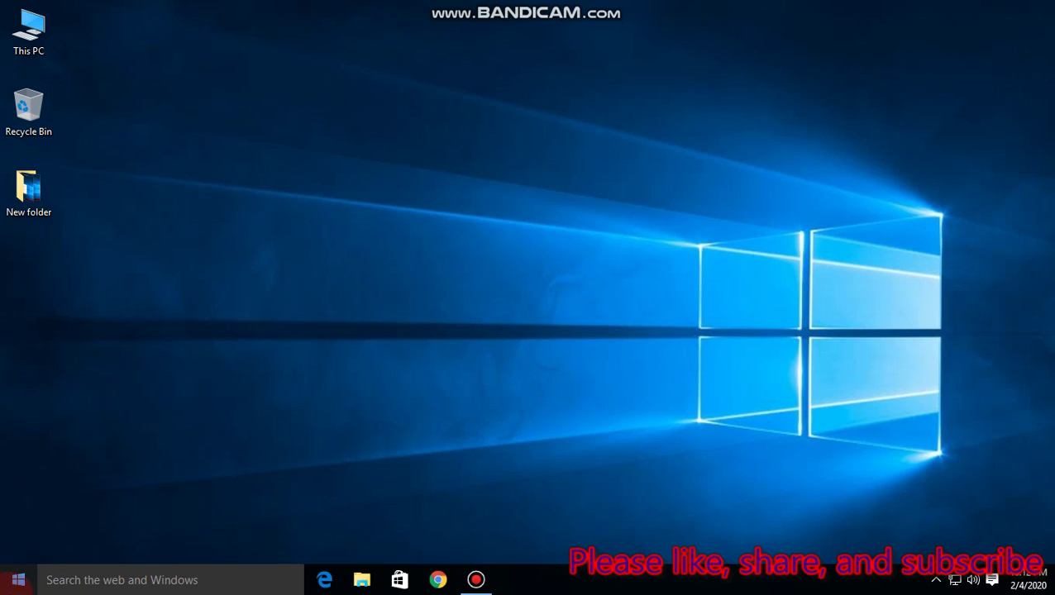
pyautogui.click(160, 584)
pyautogui.write('c')
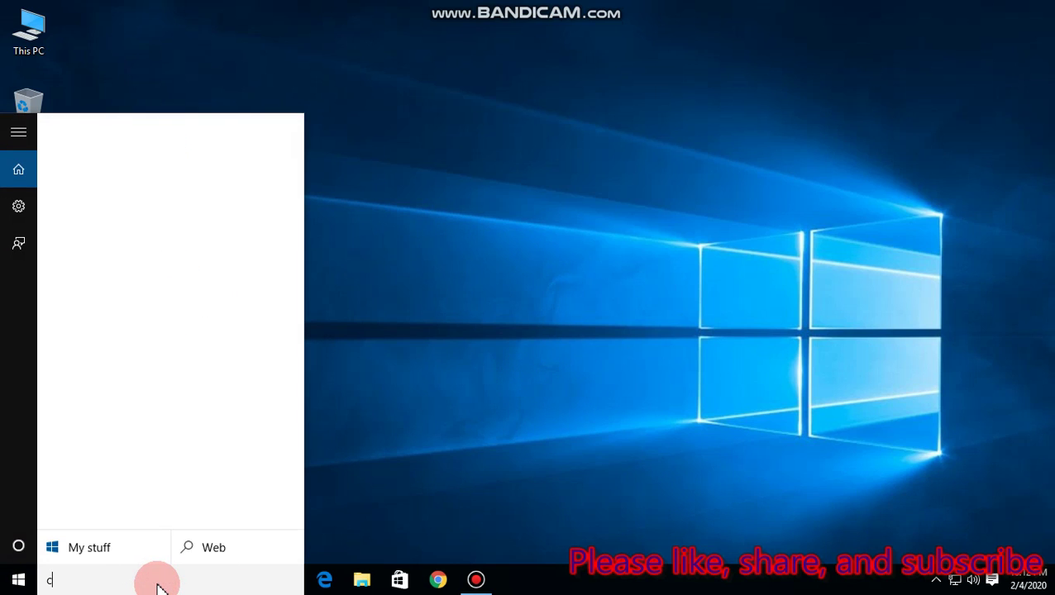
pyautogui.write('ont')
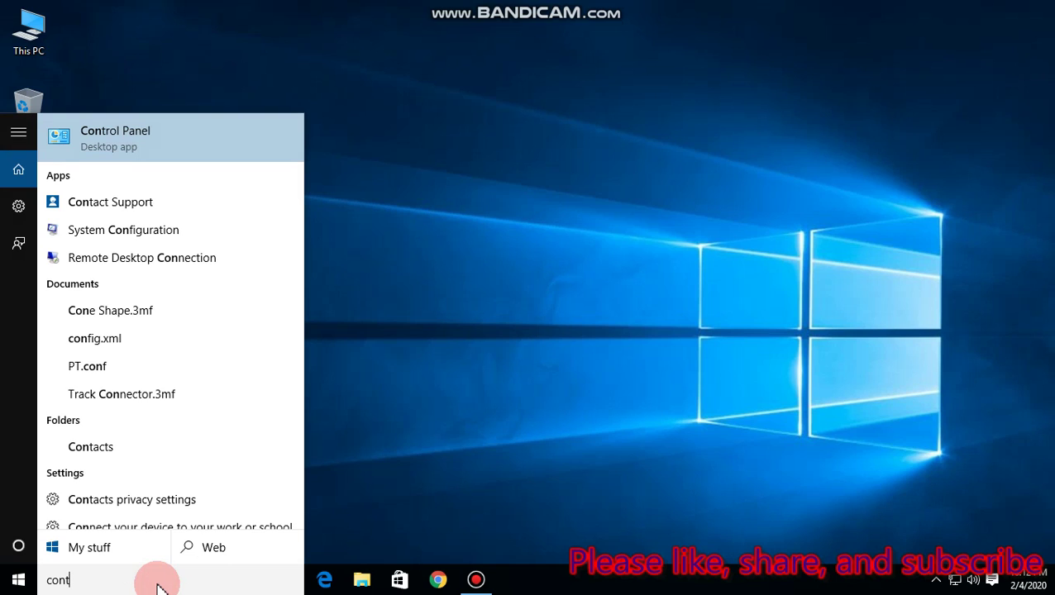
pyautogui.click(142, 141)
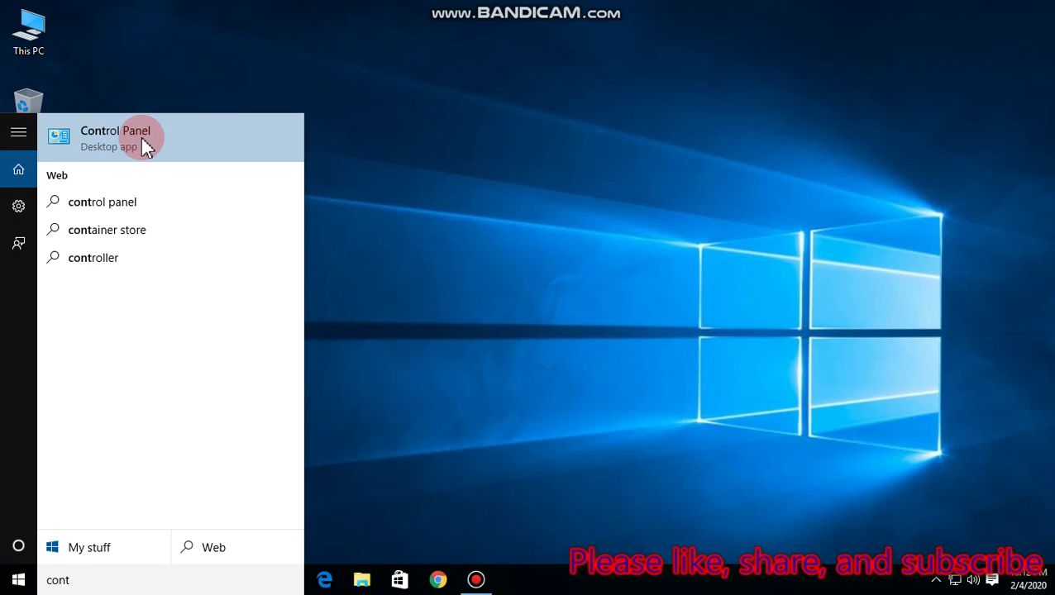
pyautogui.click(99, 145)
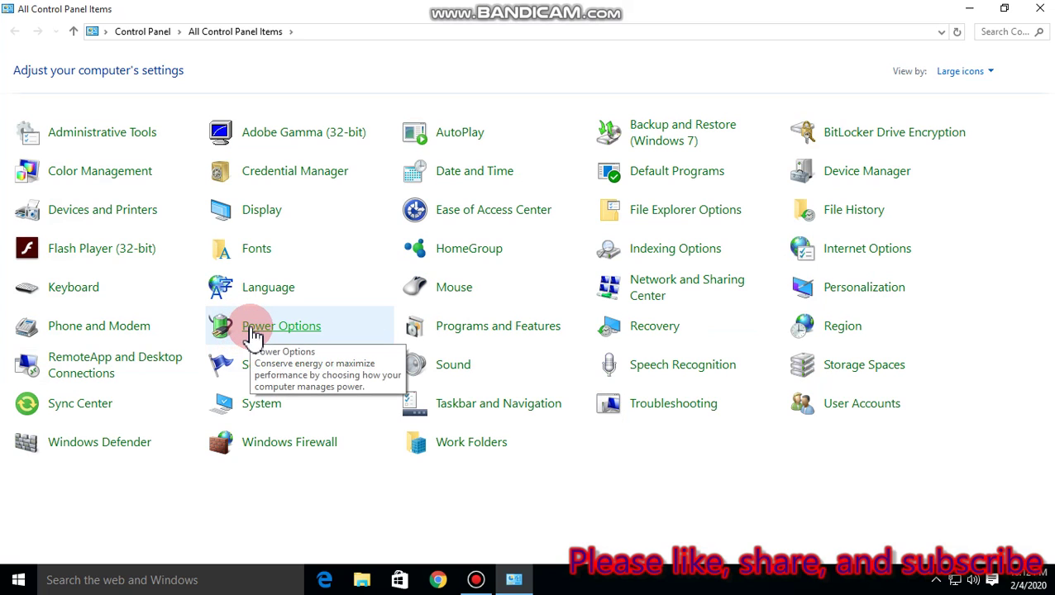
# Activate the High performance plan in Power Options and open its advanced power settings
pyautogui.click(250, 329)
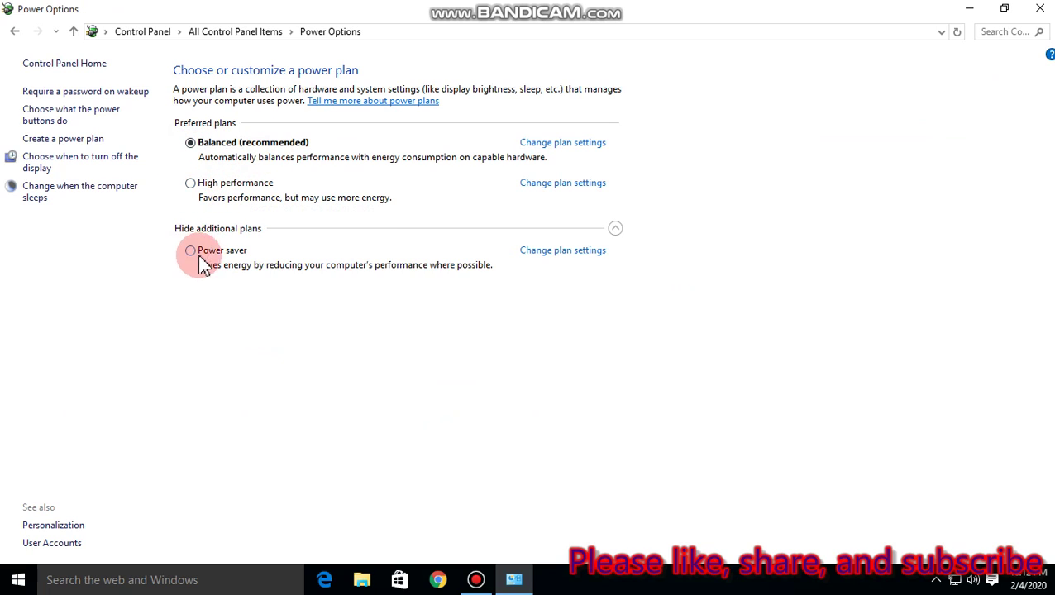
pyautogui.click(190, 188)
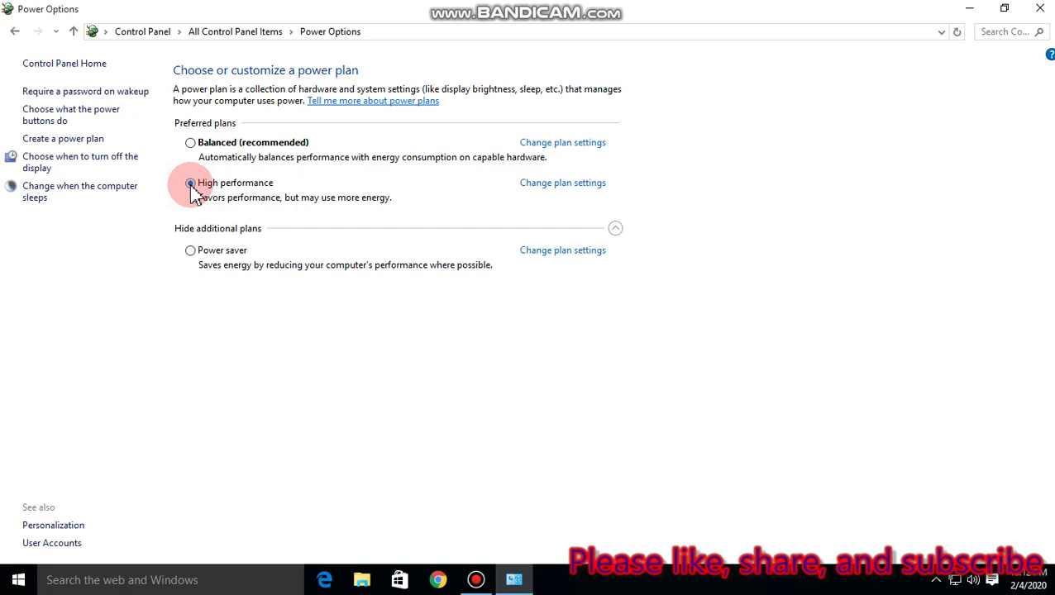
pyautogui.click(561, 185)
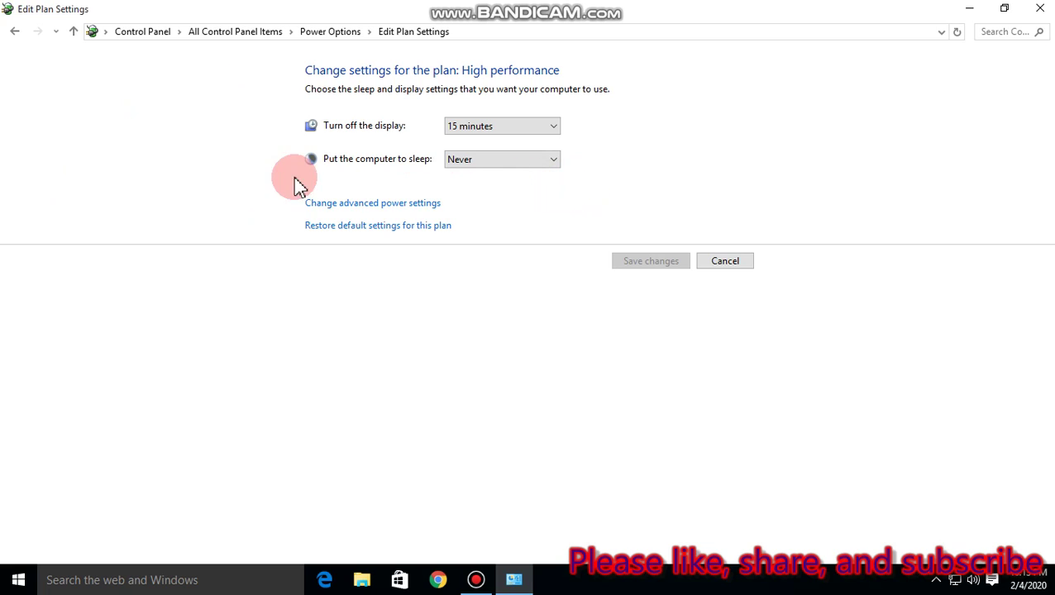
pyautogui.click(365, 204)
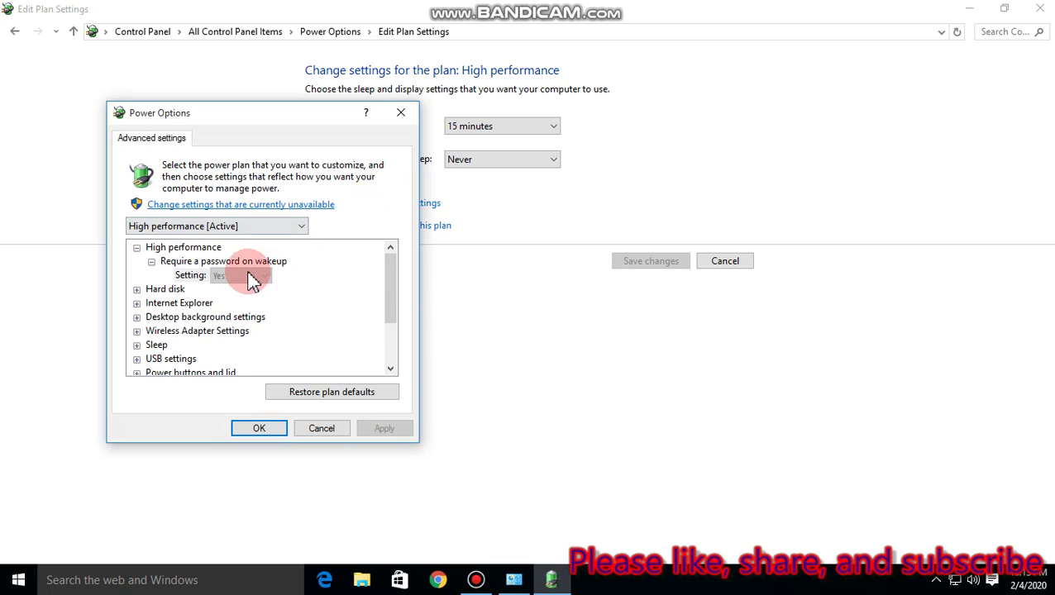
# Set the minimum processor state under Processor power management to 100%, applying the change and closing the advanced settings
pyautogui.scroll(-2, 250, 277)
pyautogui.scroll(2, 221, 286)
pyautogui.scroll(-1, 219, 291)
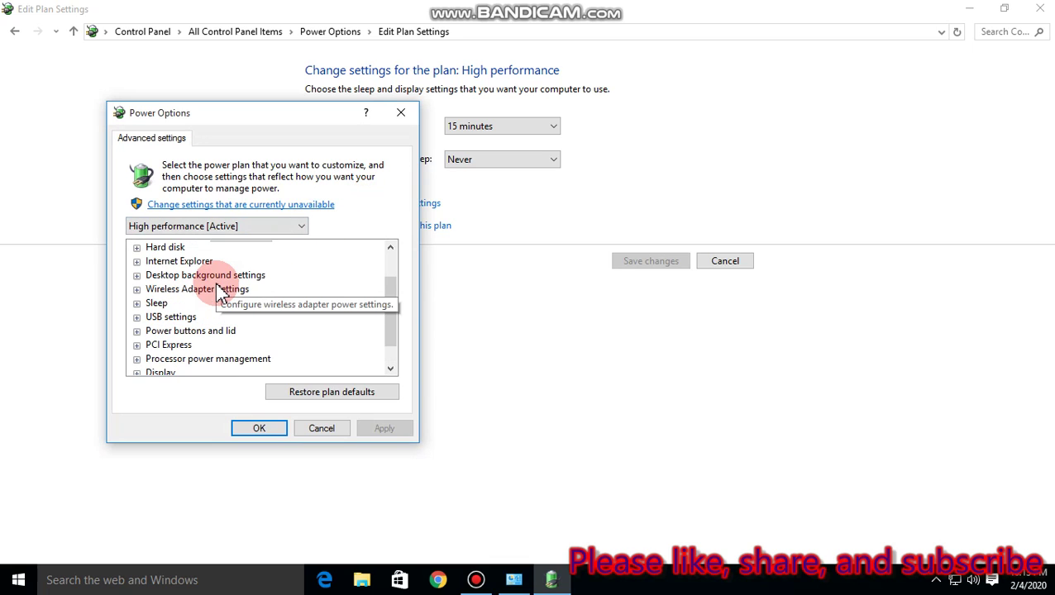
pyautogui.scroll(-1, 219, 291)
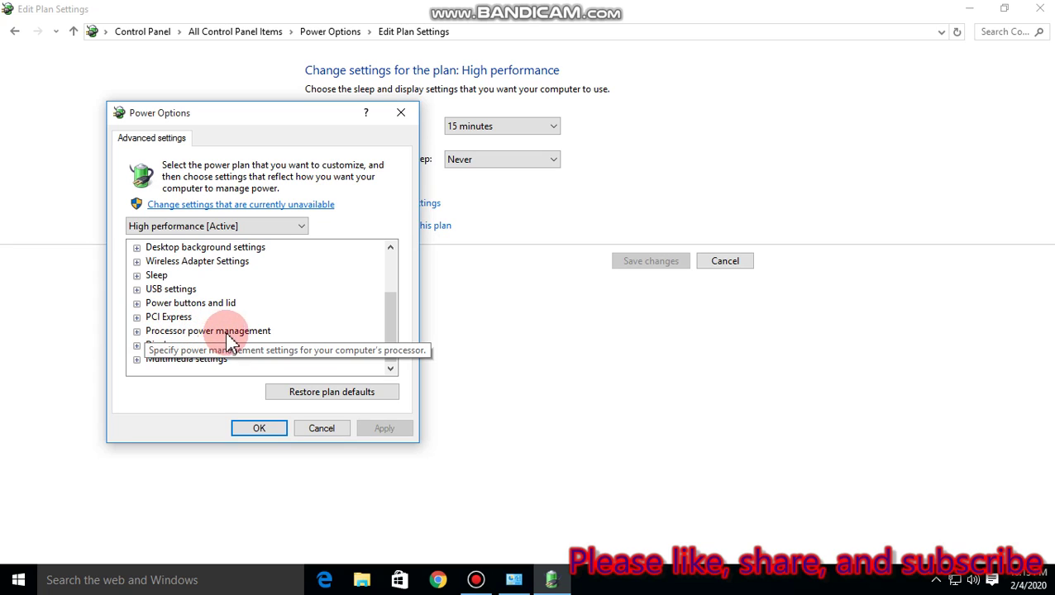
pyautogui.click(136, 331)
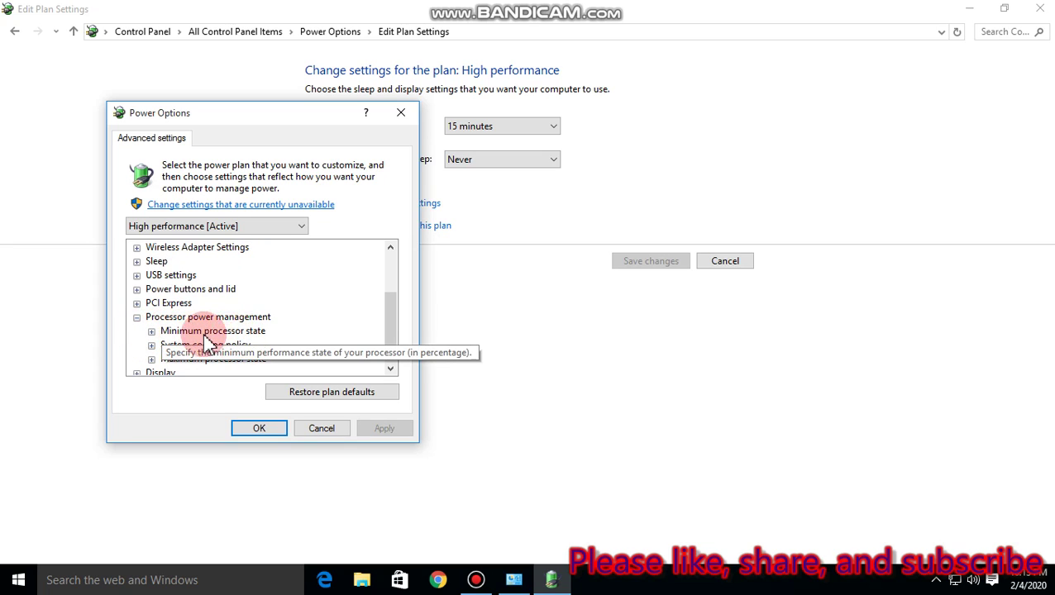
pyautogui.doubleClick(168, 332)
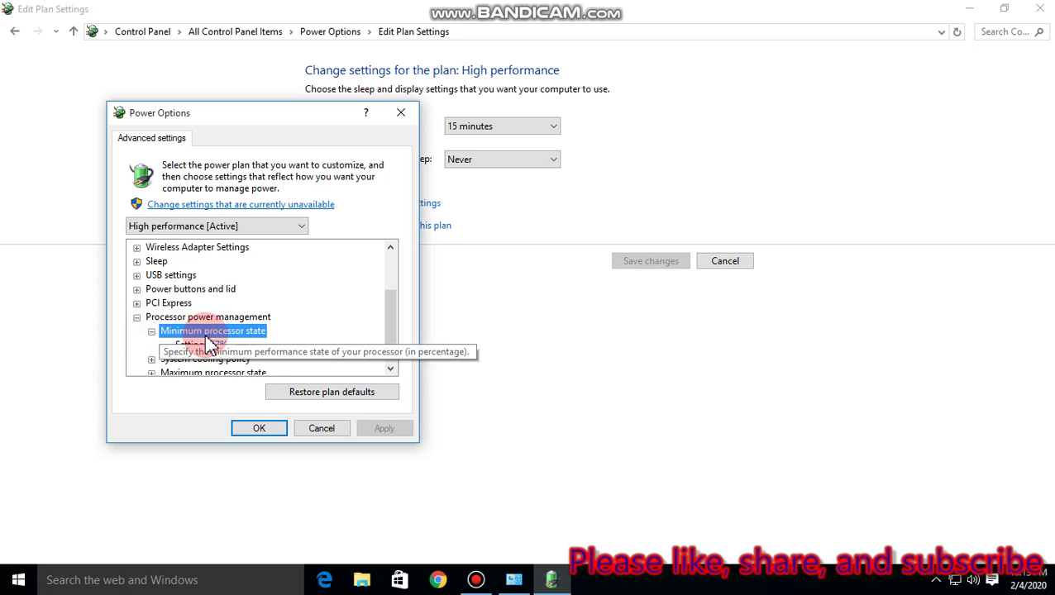
pyautogui.click(217, 345)
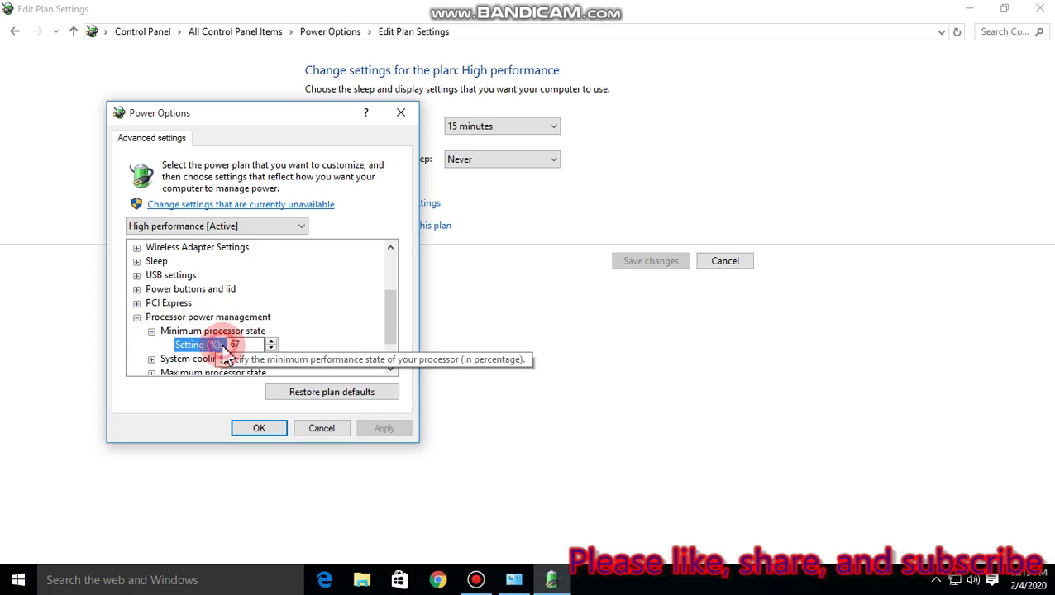
pyautogui.write('100')
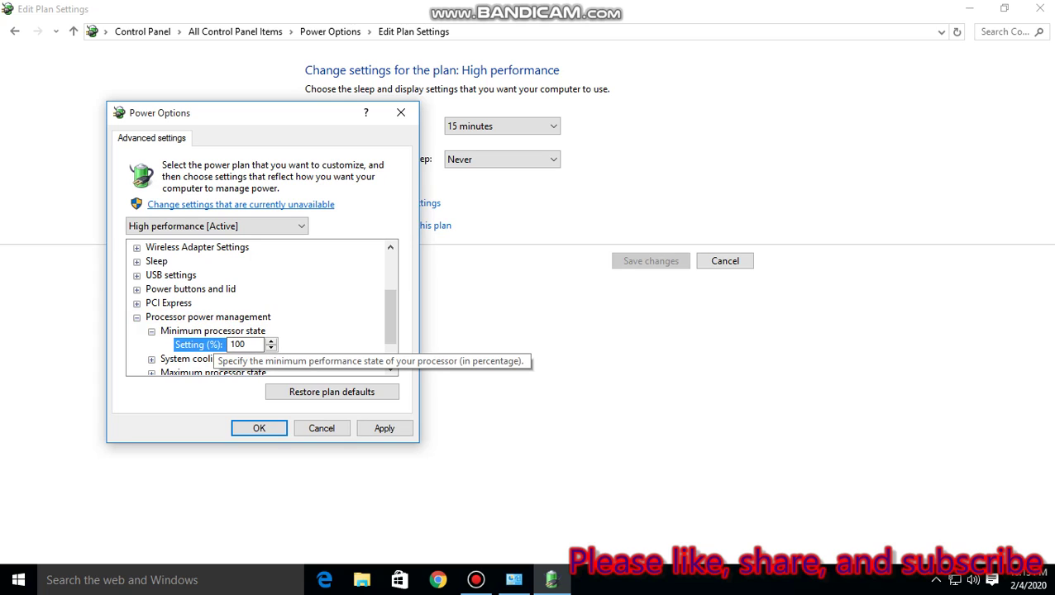
pyautogui.click(399, 430)
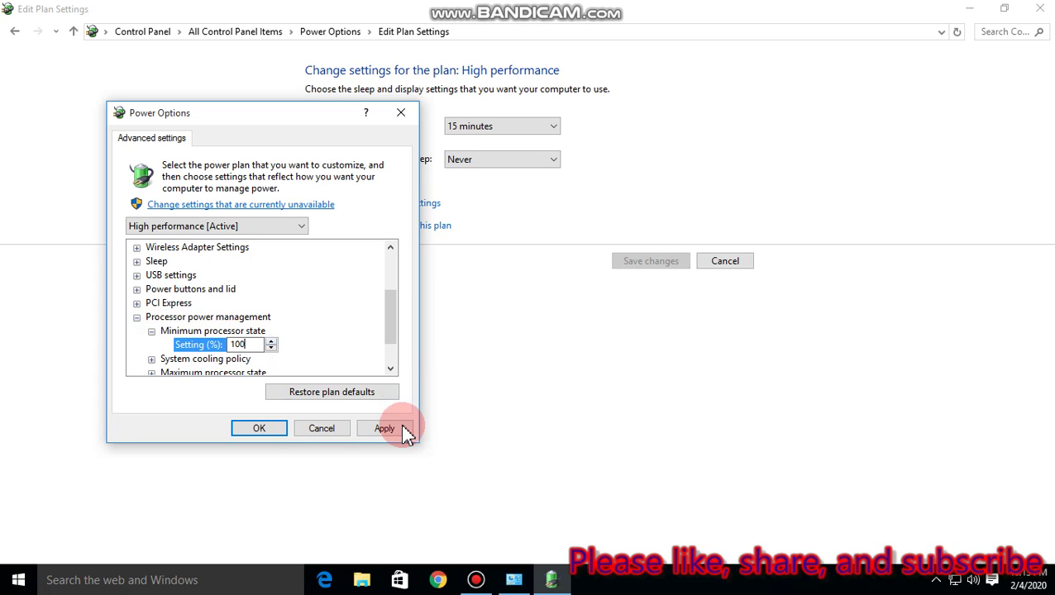
pyautogui.click(263, 431)
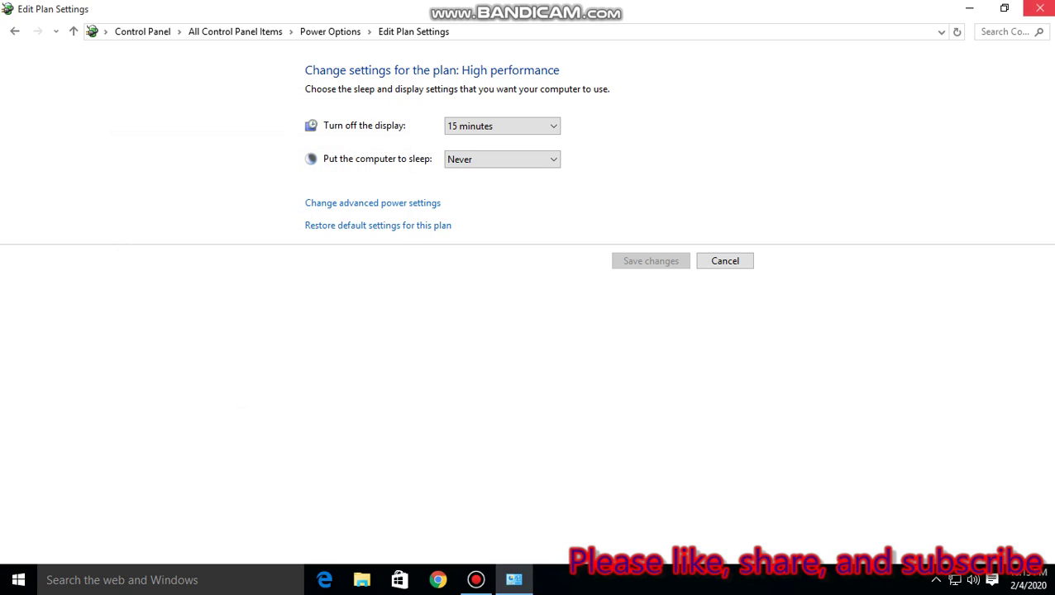
# Close the power plan settings window and refresh the desktop
pyautogui.click(1039, 8)
pyautogui.rightClick(376, 112)
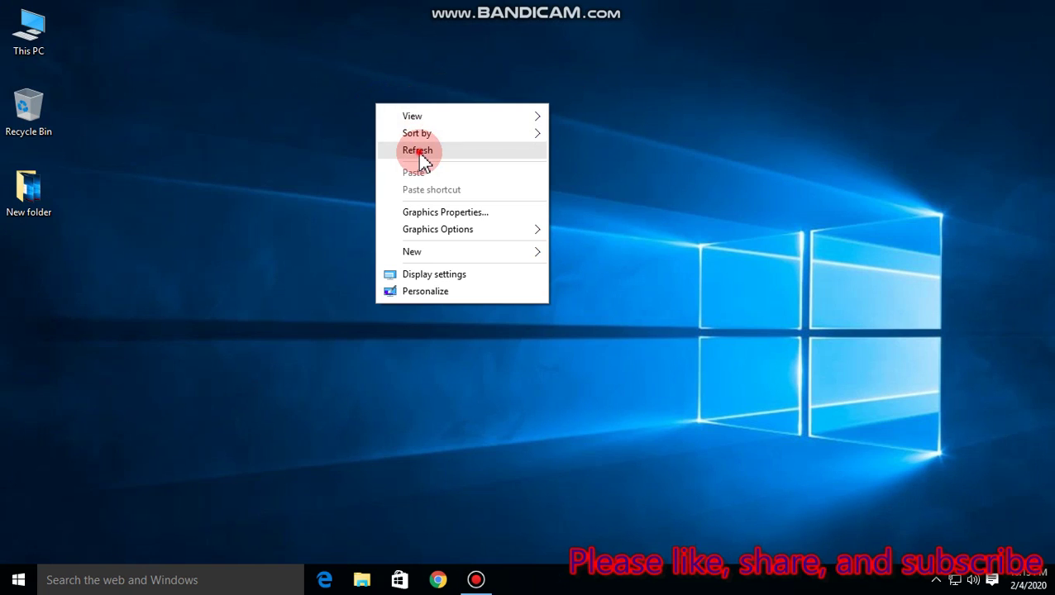
pyautogui.click(419, 148)
# Search Windows for "user", open the User Account Control settings and set the notification level to Never notify
pyautogui.click(107, 583)
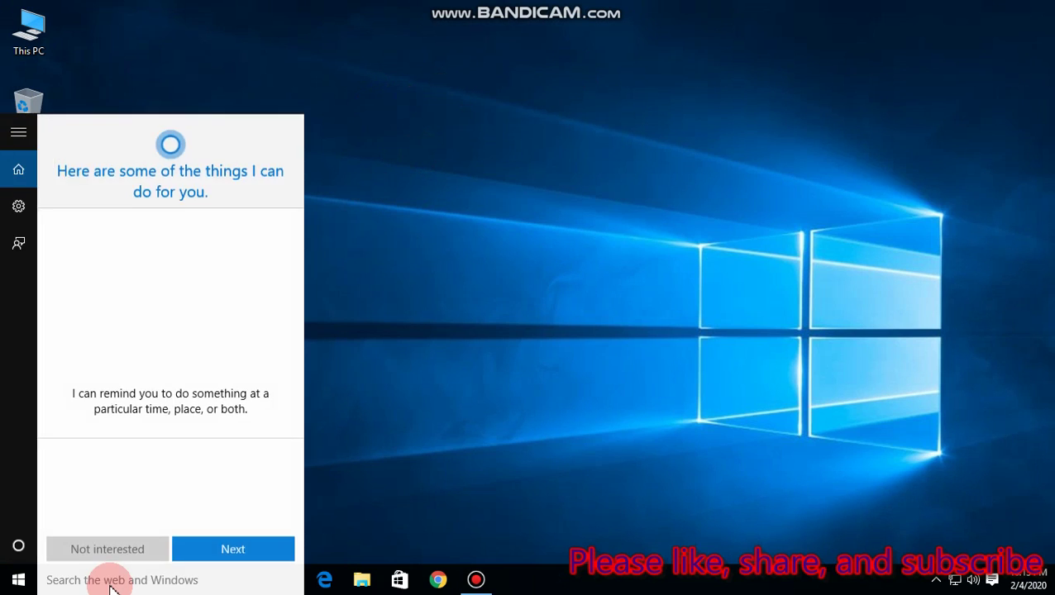
pyautogui.write('user')
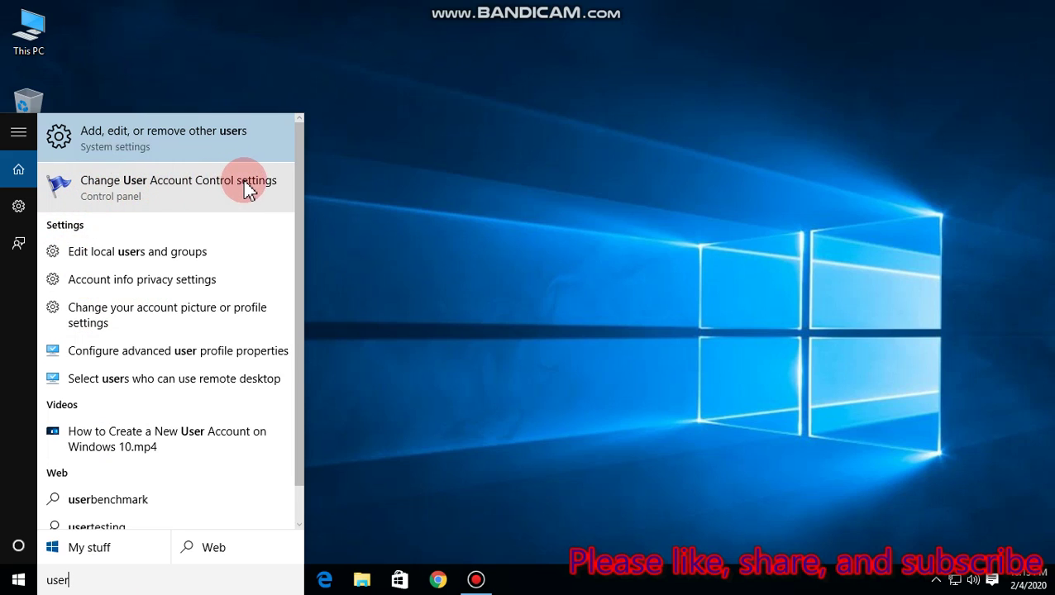
pyautogui.click(141, 186)
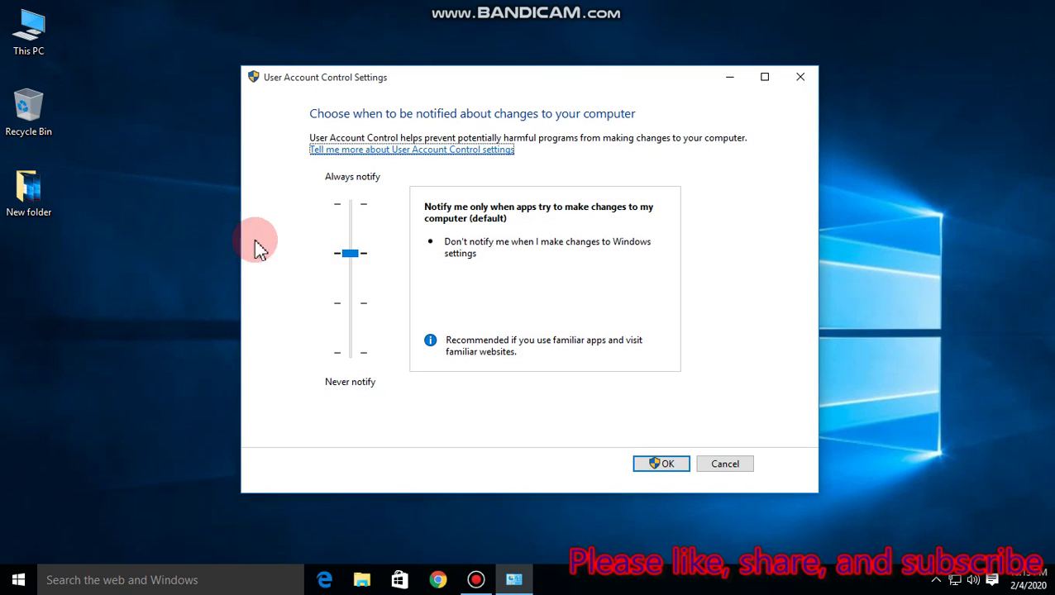
pyautogui.click(356, 257)
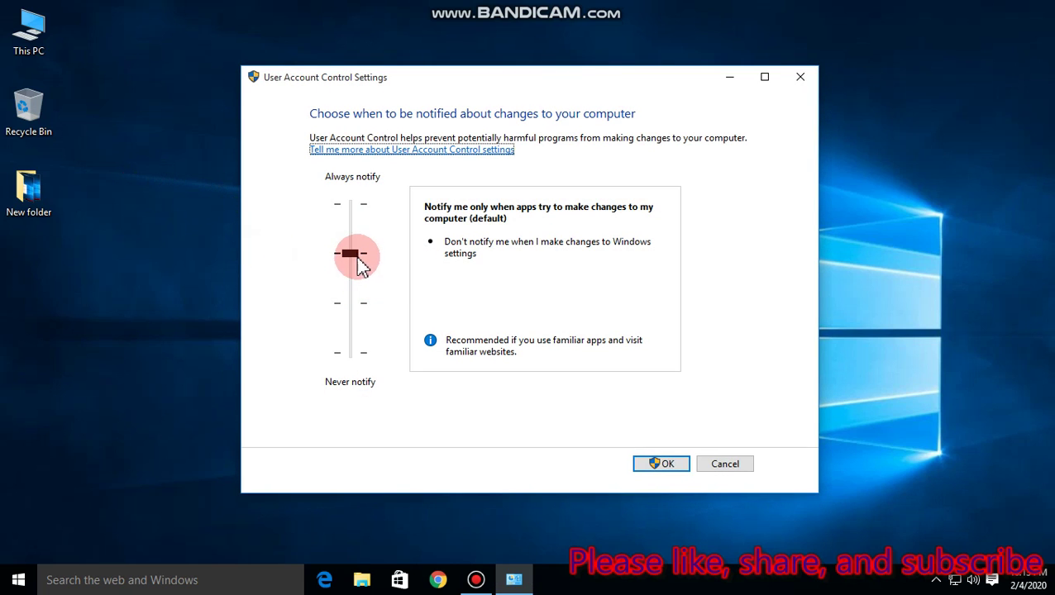
pyautogui.moveTo(356, 258); pyautogui.dragTo(356, 349)
pyautogui.click(666, 470)
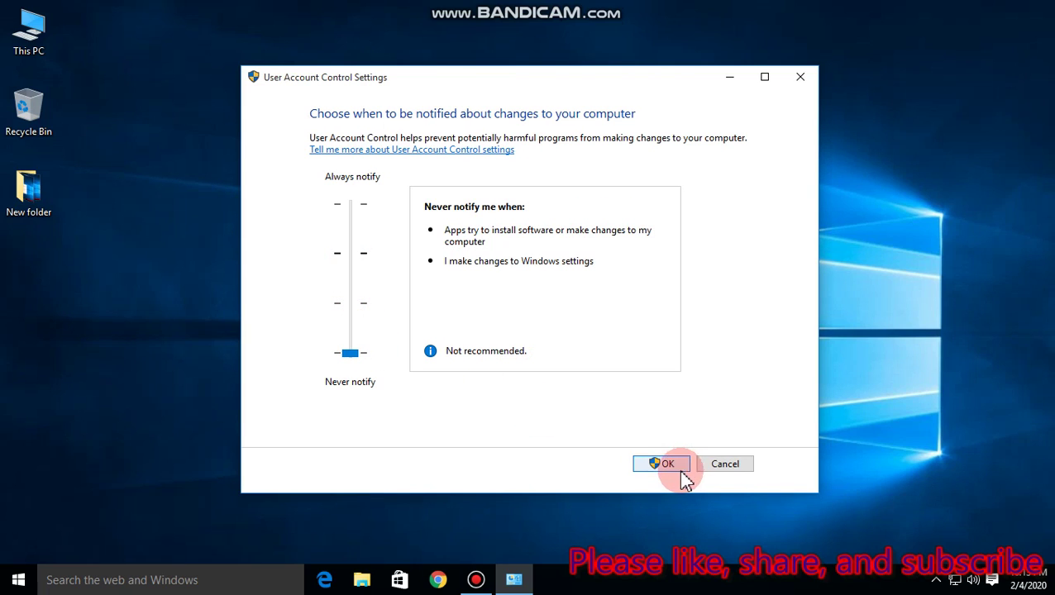
pyautogui.click(668, 474)
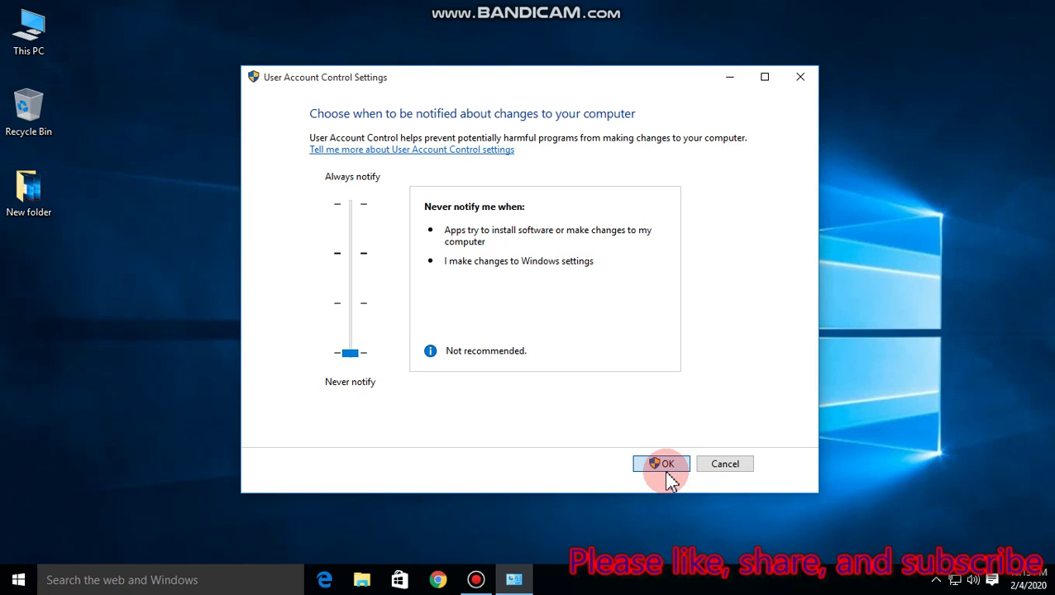
pyautogui.click(668, 476)
# Refresh the desktop and check the free space of Local Disk (C:) in This PC, closing the window again
pyautogui.rightClick(214, 126)
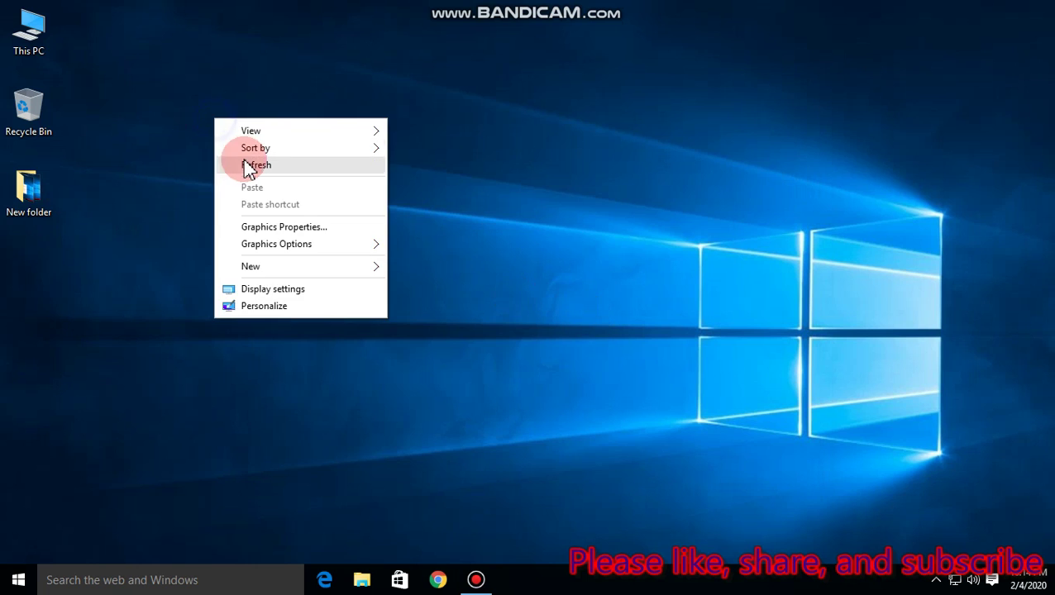
pyautogui.click(248, 162)
pyautogui.doubleClick(32, 55)
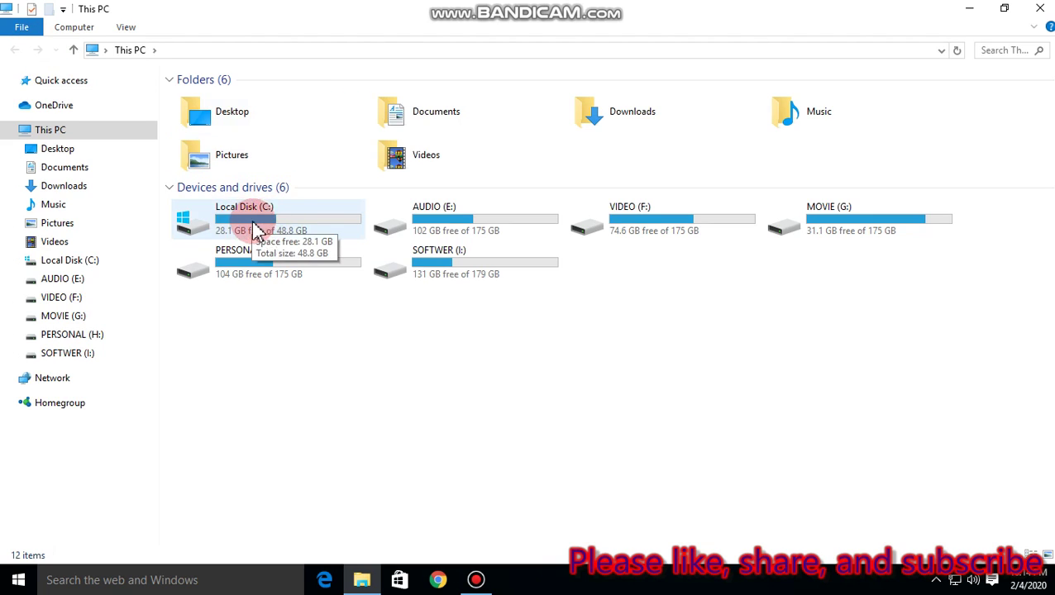
pyautogui.click(1039, 8)
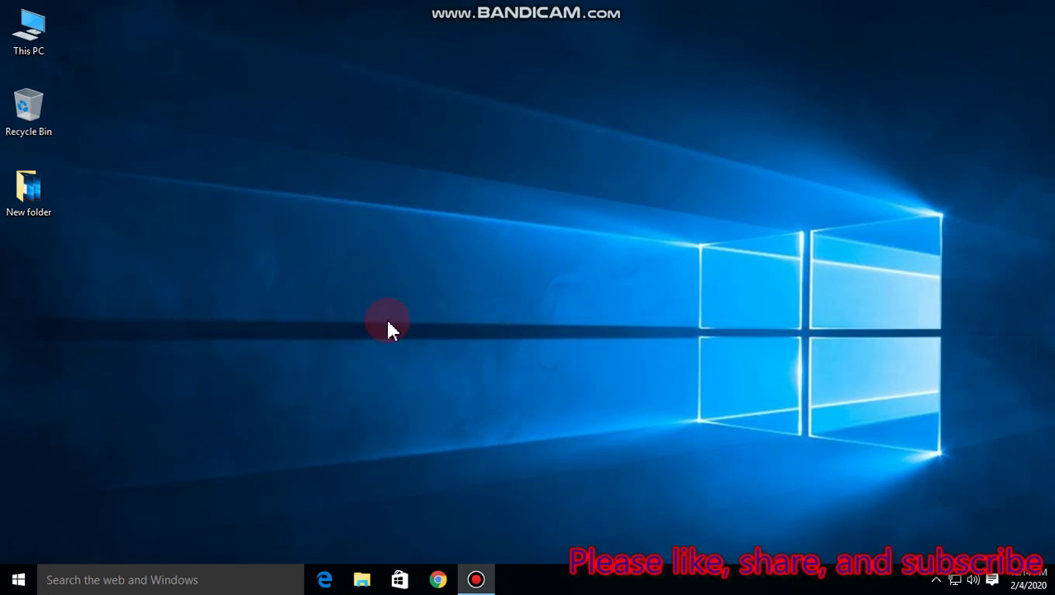
# Search Windows for "disk", open Disk Cleanup and scan drive (C:)
pyautogui.click(171, 580)
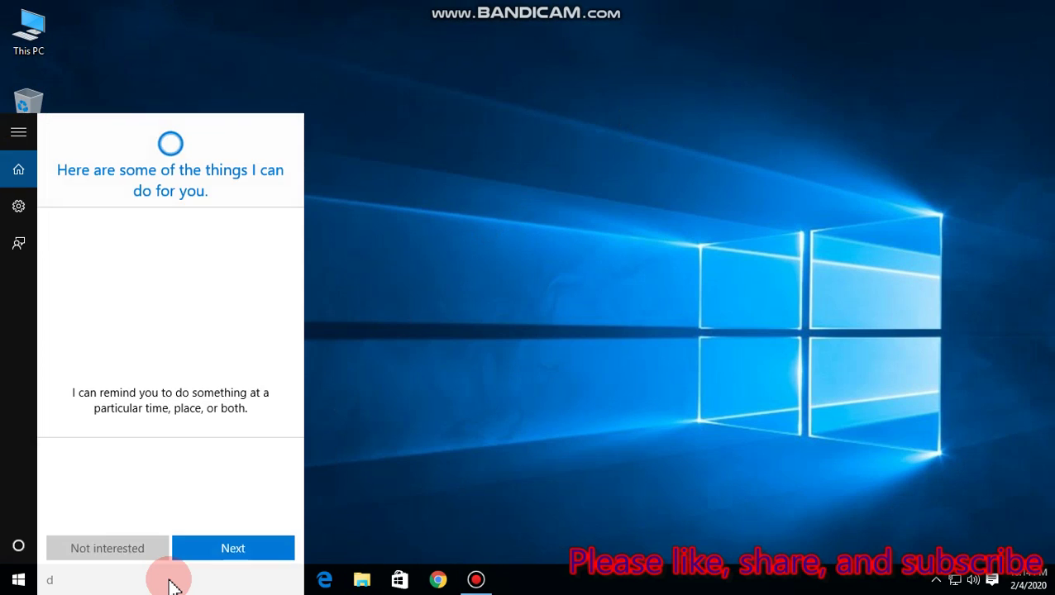
pyautogui.write('disk')
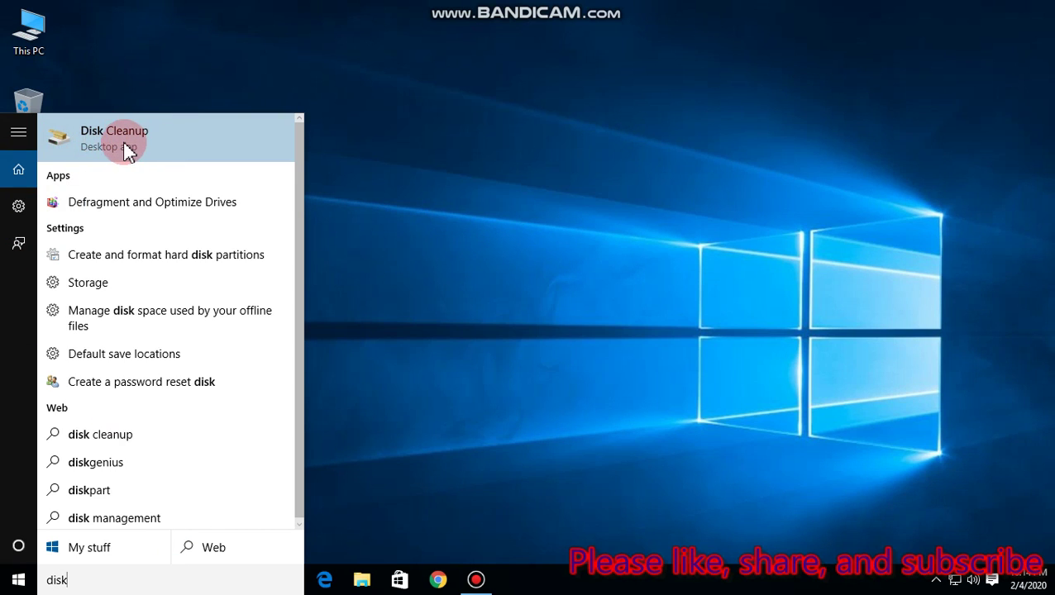
pyautogui.click(95, 144)
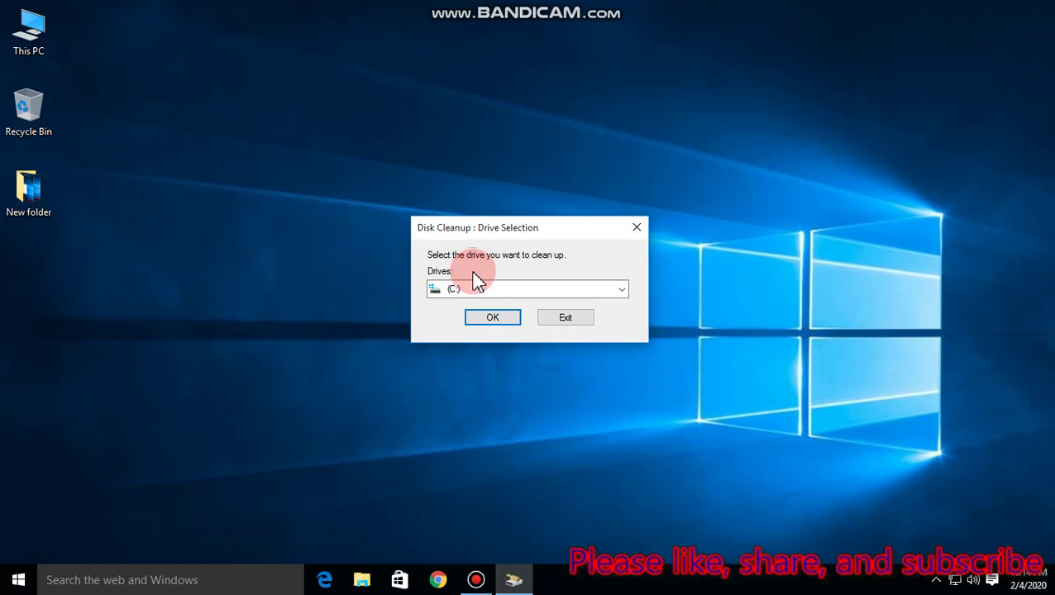
pyautogui.click(474, 289)
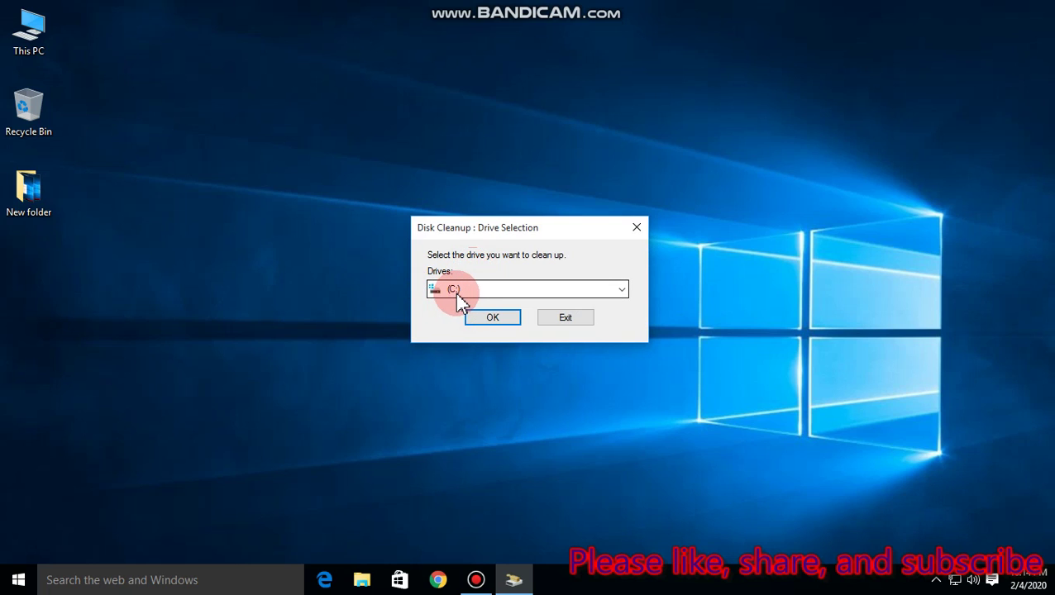
pyautogui.click(499, 321)
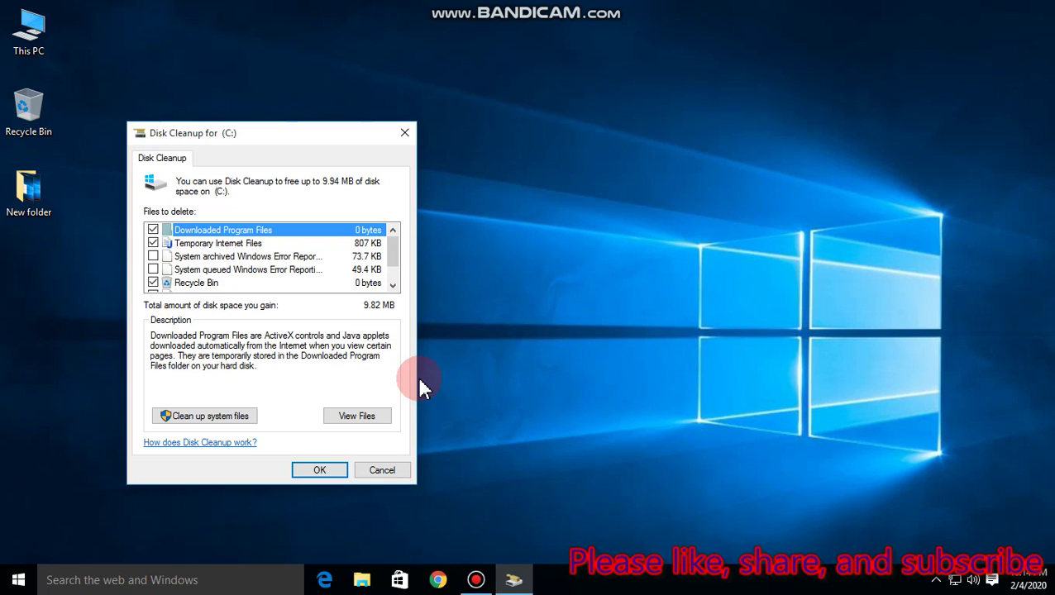
# Include the system archived and system queued Windows Error Reporting files in the deletion list and review the other entries
pyautogui.click(153, 257)
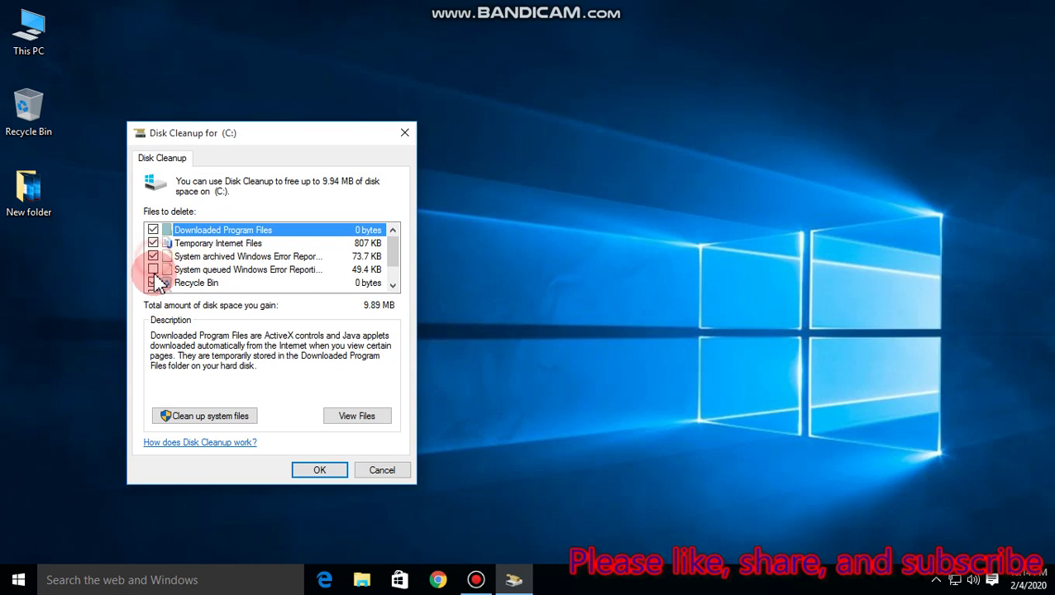
pyautogui.click(154, 271)
pyautogui.moveTo(394, 260); pyautogui.dragTo(166, 261)
pyautogui.scroll(-1, 168, 268)
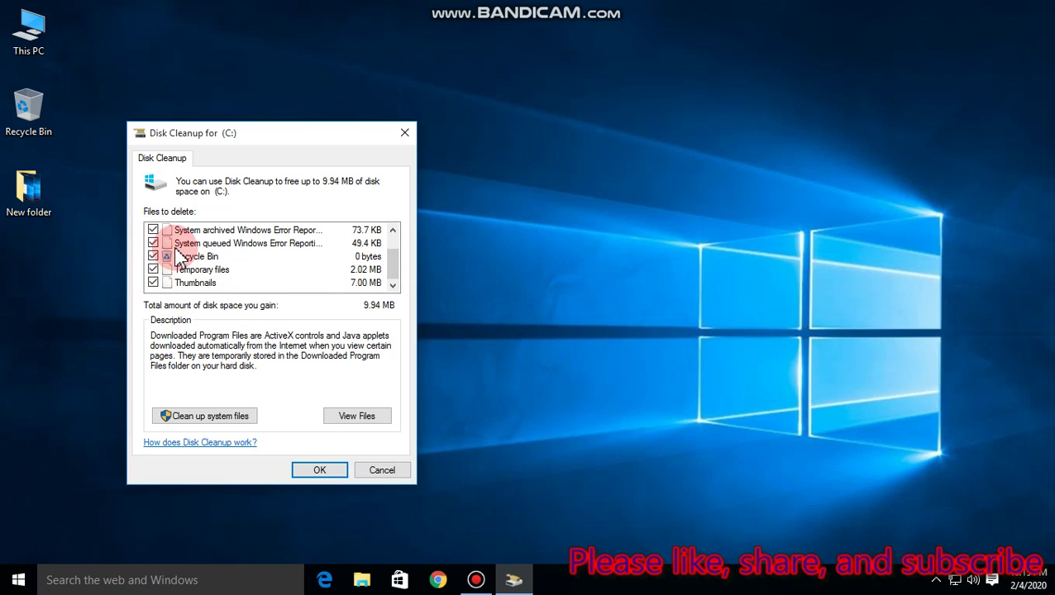
pyautogui.scroll(1, 176, 254)
pyautogui.scroll(-1, 206, 277)
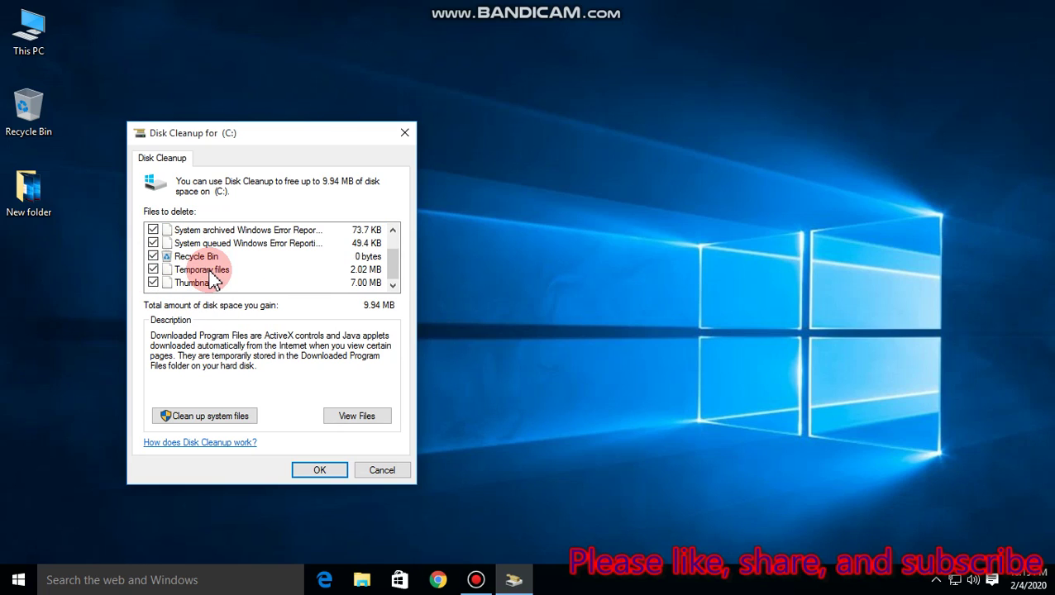
pyautogui.scroll(1, 213, 281)
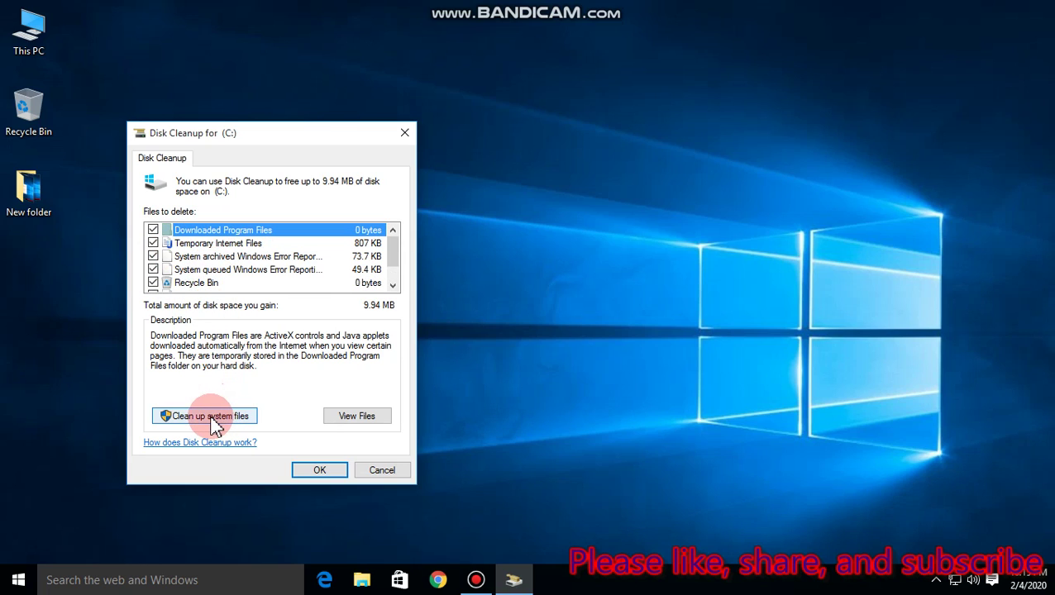
# Switch Disk Cleanup to cleaning up system files and scan drive (C:) again
pyautogui.click(210, 416)
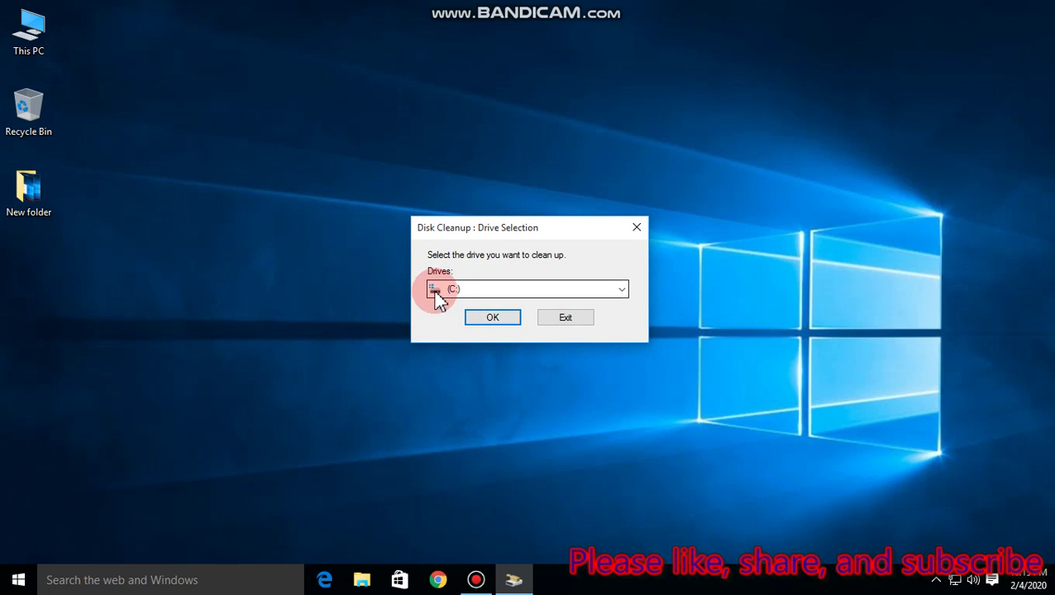
pyautogui.click(493, 320)
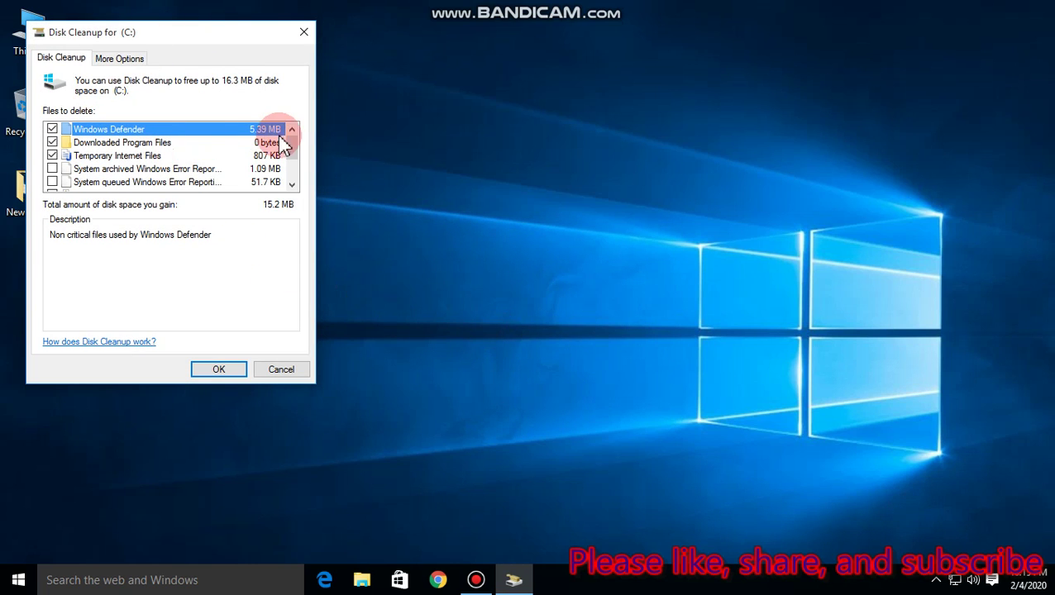
pyautogui.moveTo(161, 36); pyautogui.dragTo(193, 44)
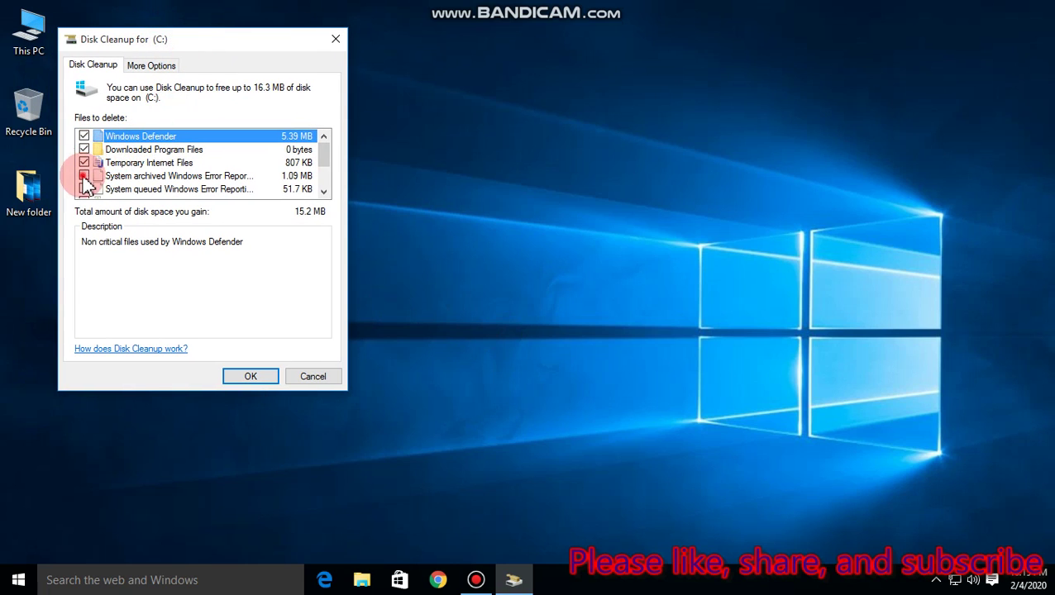
# Mark the system archived and system queued Windows Error Reporting files for deletion in the system files cleanup
pyautogui.click(84, 175)
pyautogui.scroll(-1, 91, 187)
pyautogui.click(84, 150)
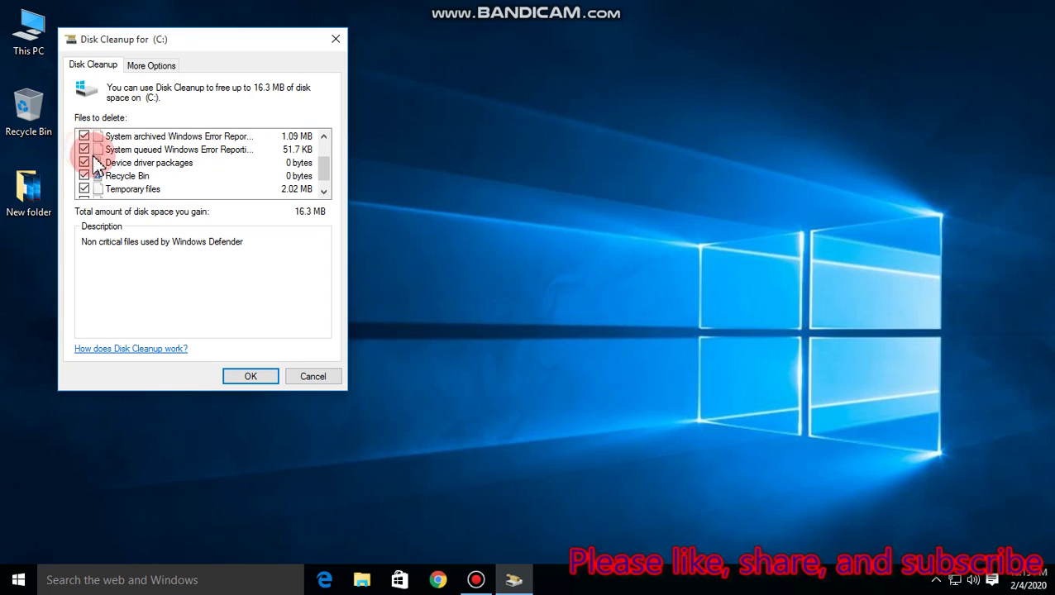
pyautogui.scroll(-1, 93, 183)
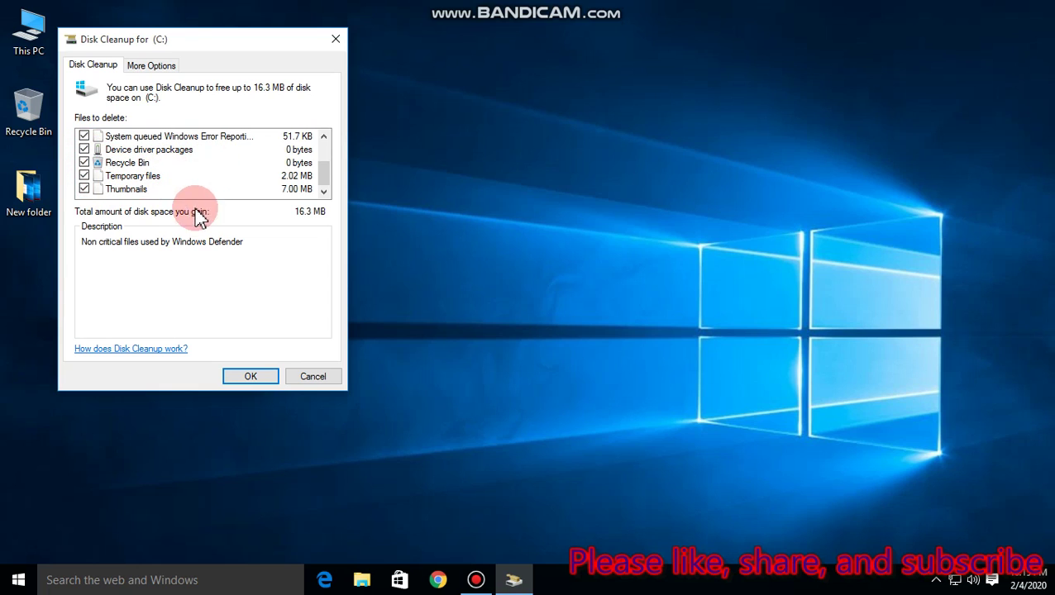
# Permanently delete the files selected in Disk Cleanup and refresh the desktop
pyautogui.click(251, 376)
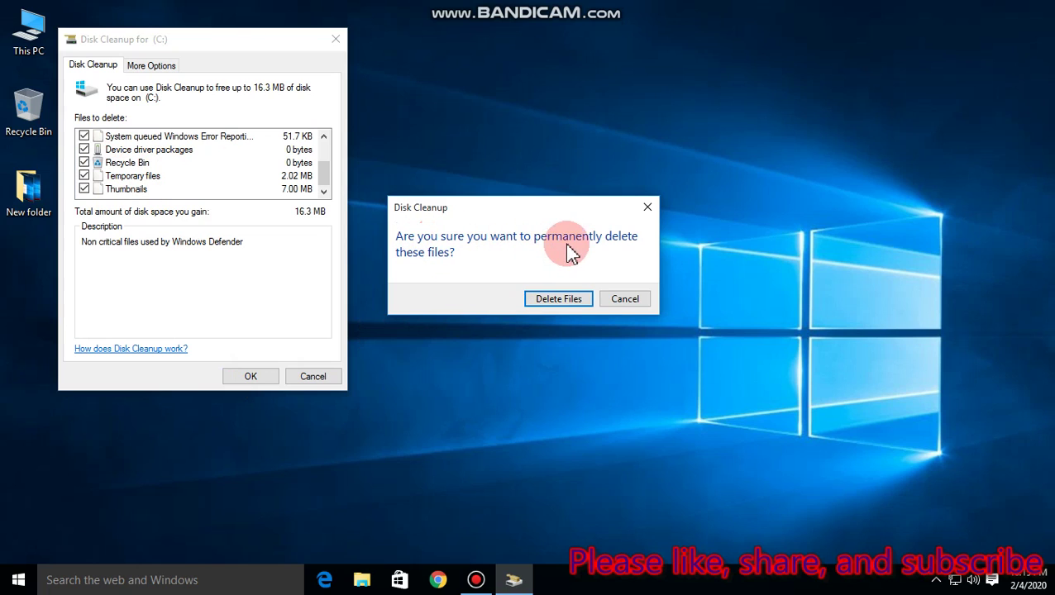
pyautogui.click(557, 303)
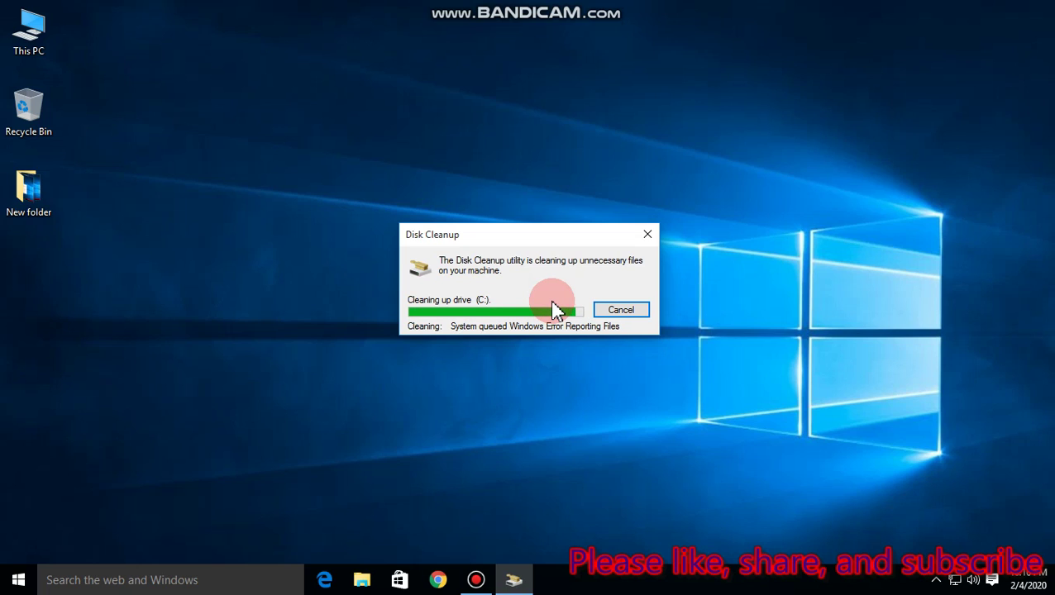
pyautogui.rightClick(370, 172)
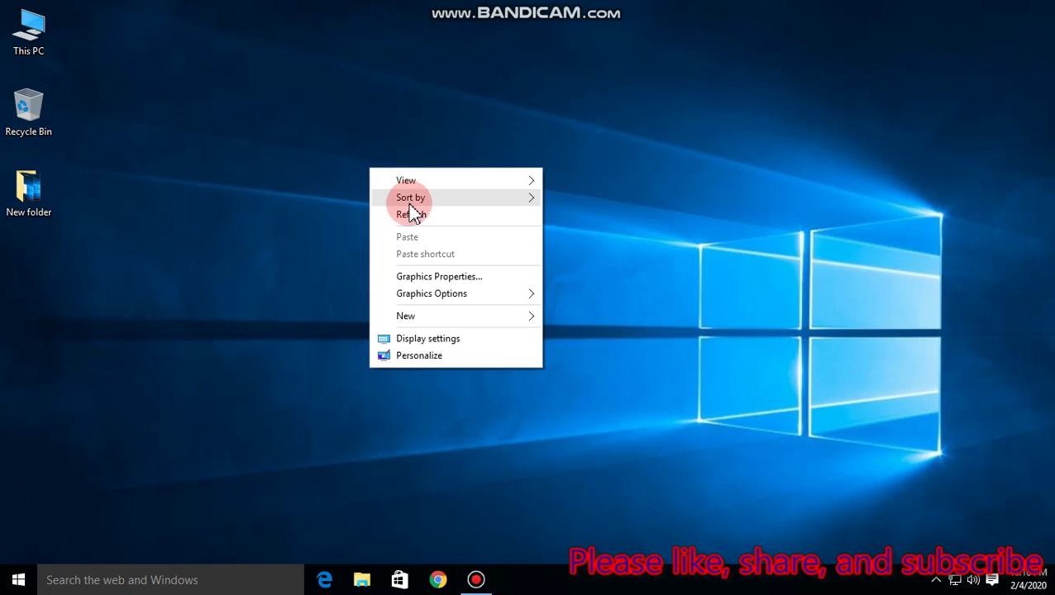
pyautogui.click(414, 216)
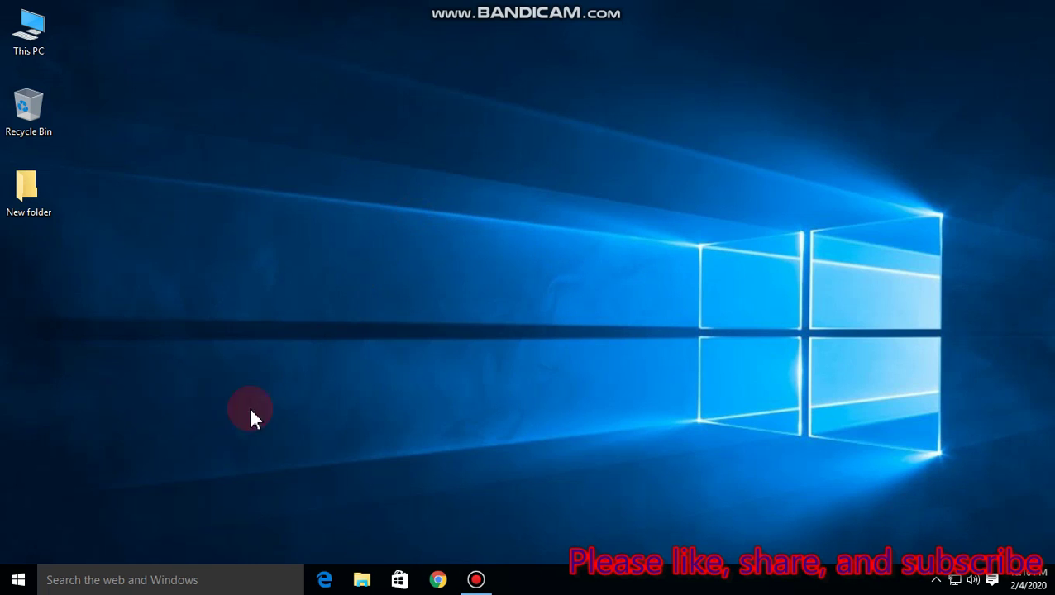
# Search Windows for "run", open the Run dialog and launch the Registry Editor with the command regedit
pyautogui.click(112, 580)
pyautogui.write('run')
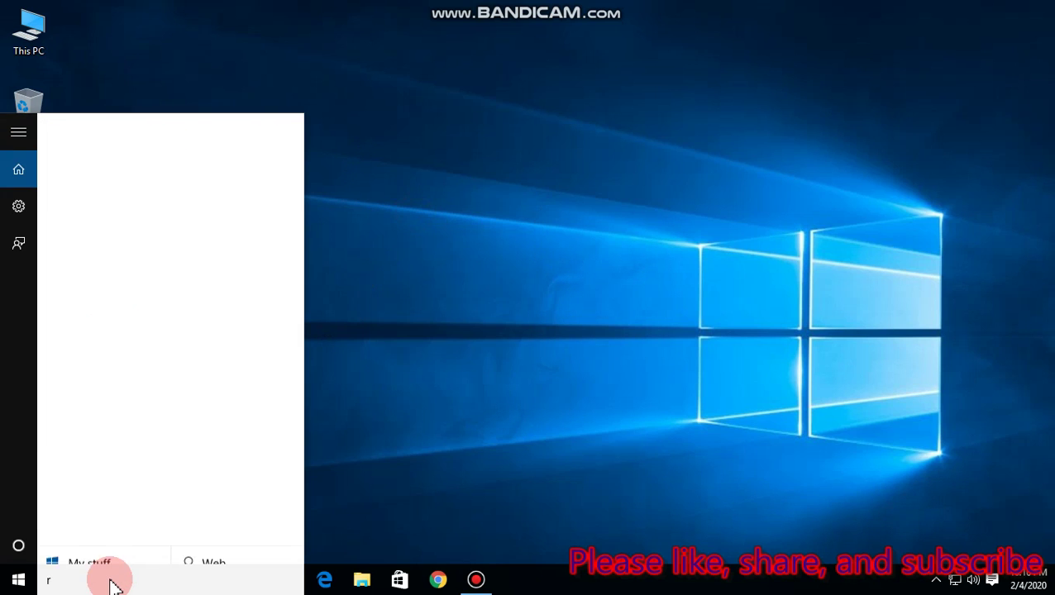
pyautogui.click(76, 141)
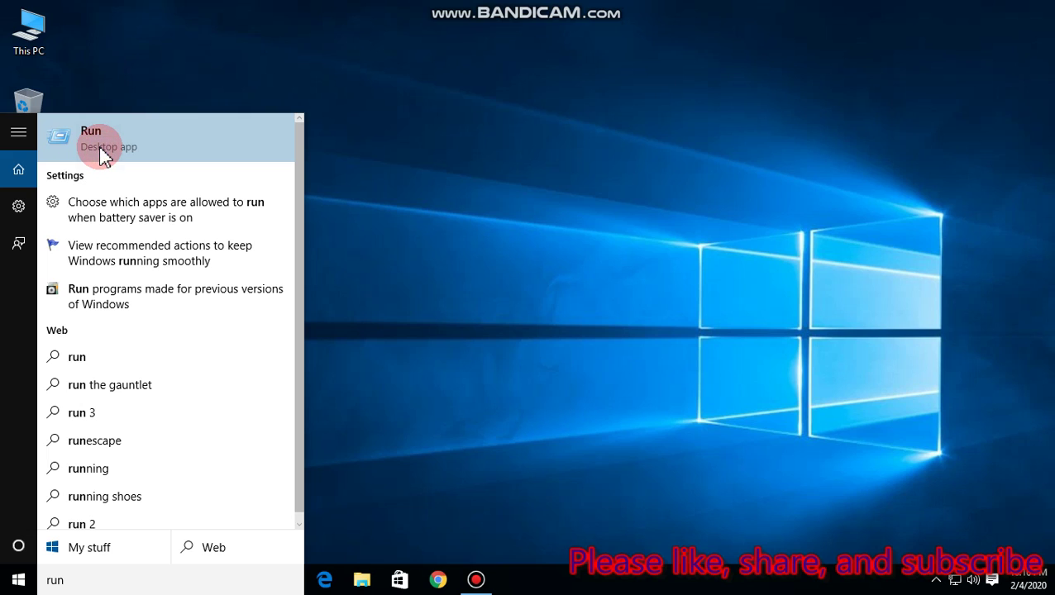
pyautogui.click(106, 142)
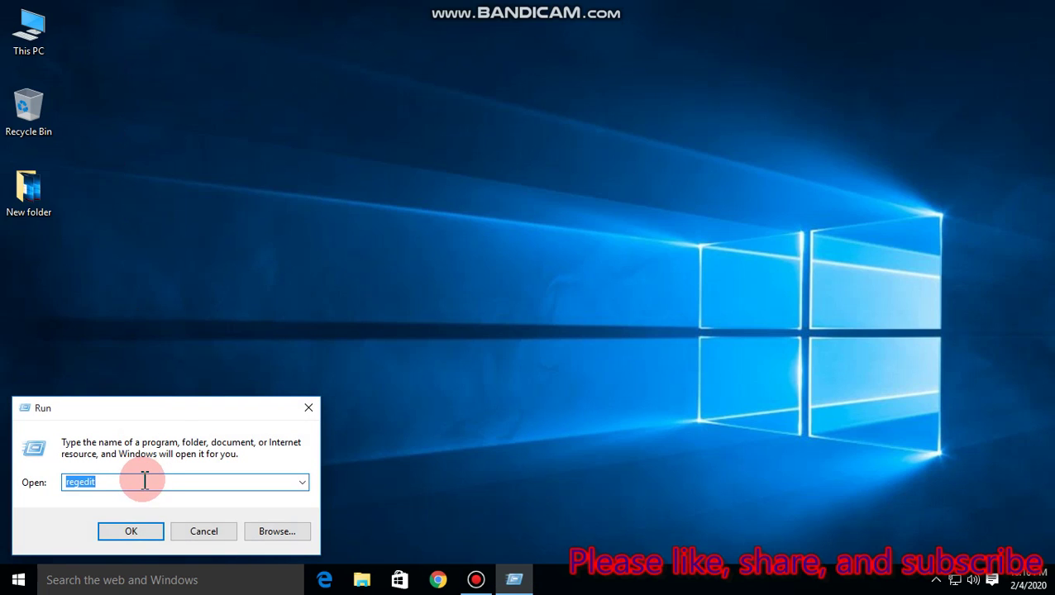
pyautogui.press('BackSpace')
pyautogui.write('r')
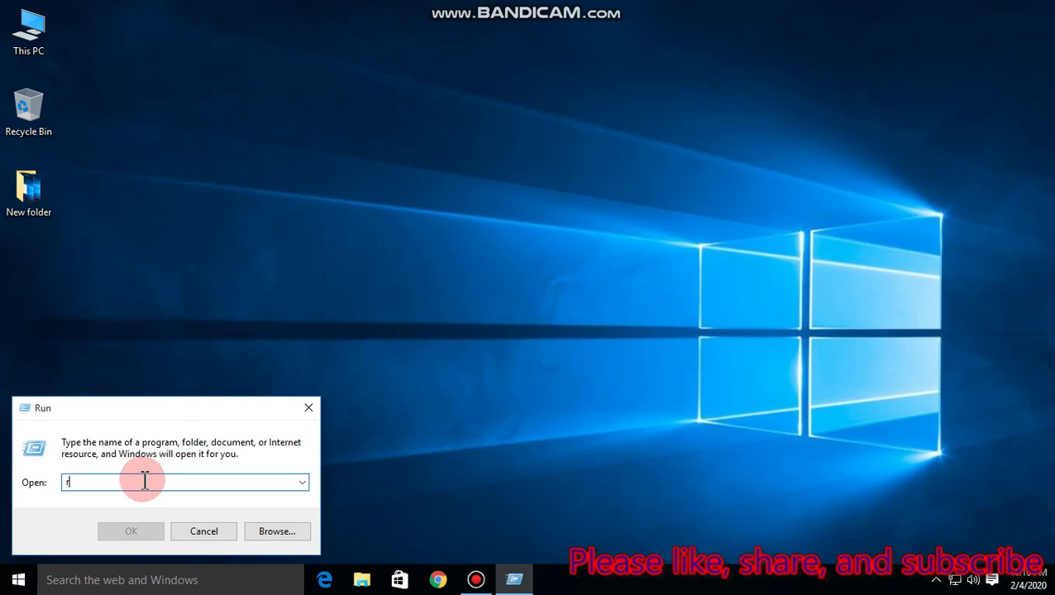
pyautogui.write('ege')
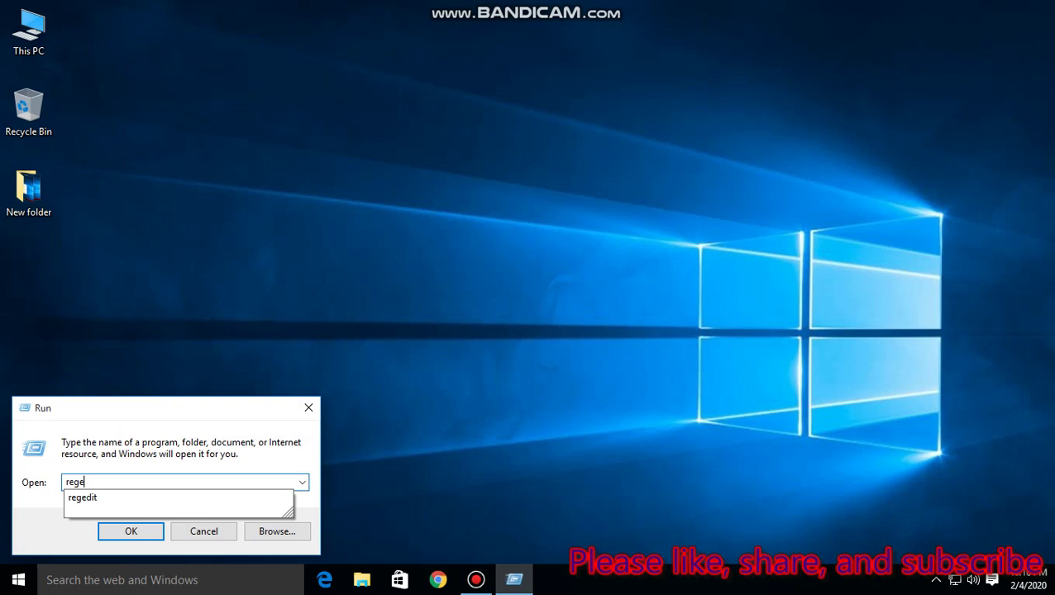
pyautogui.write('dit')
pyautogui.click(145, 481)
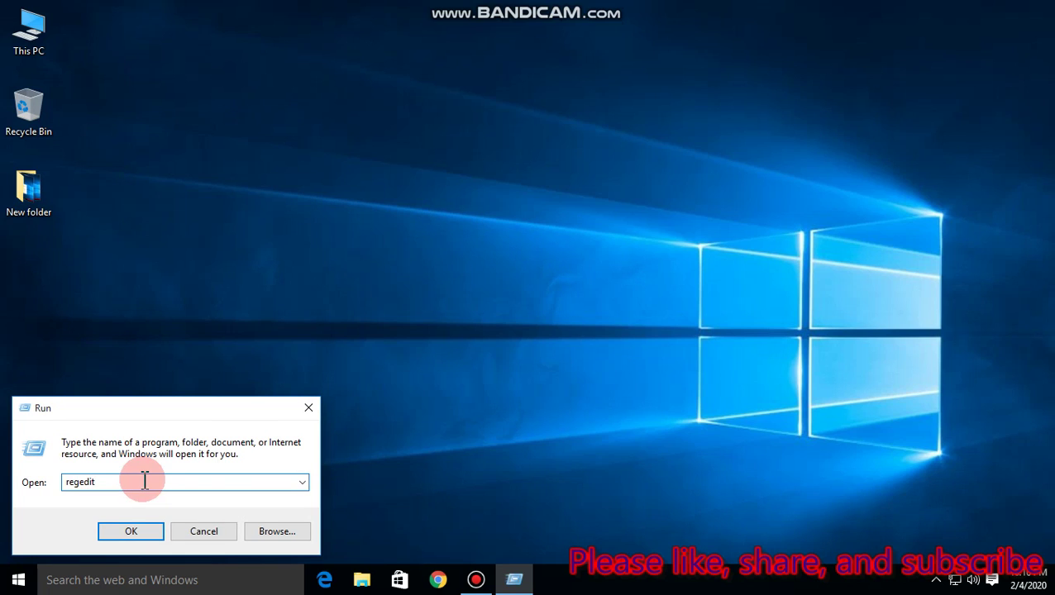
pyautogui.click(133, 535)
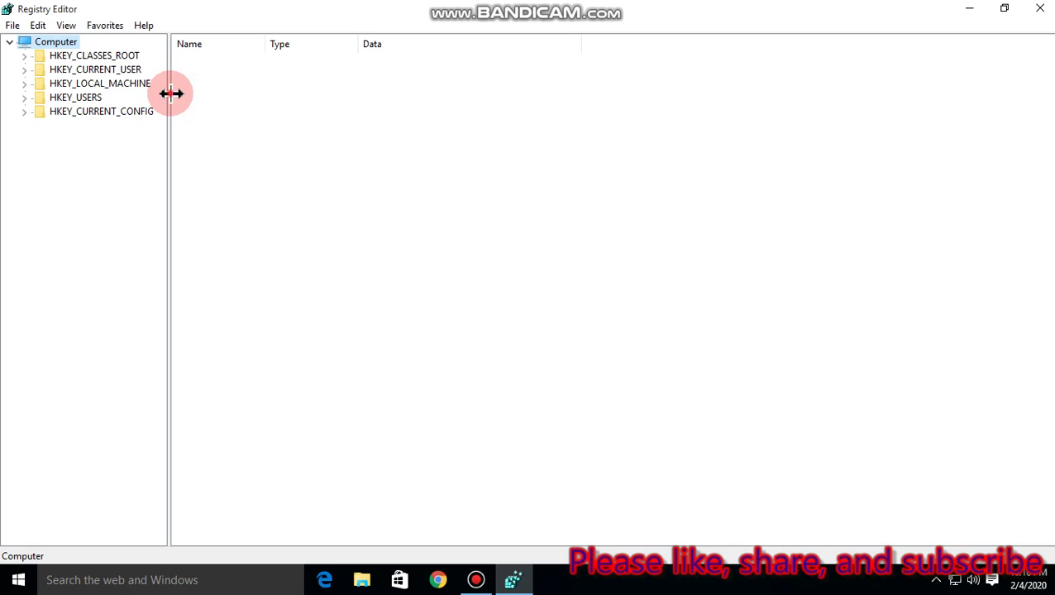
# Widen the registry key tree and open the key HKEY_LOCAL_MACHINE\SYSTEM\CurrentControlSet\Control
pyautogui.moveTo(171, 93); pyautogui.dragTo(203, 96)
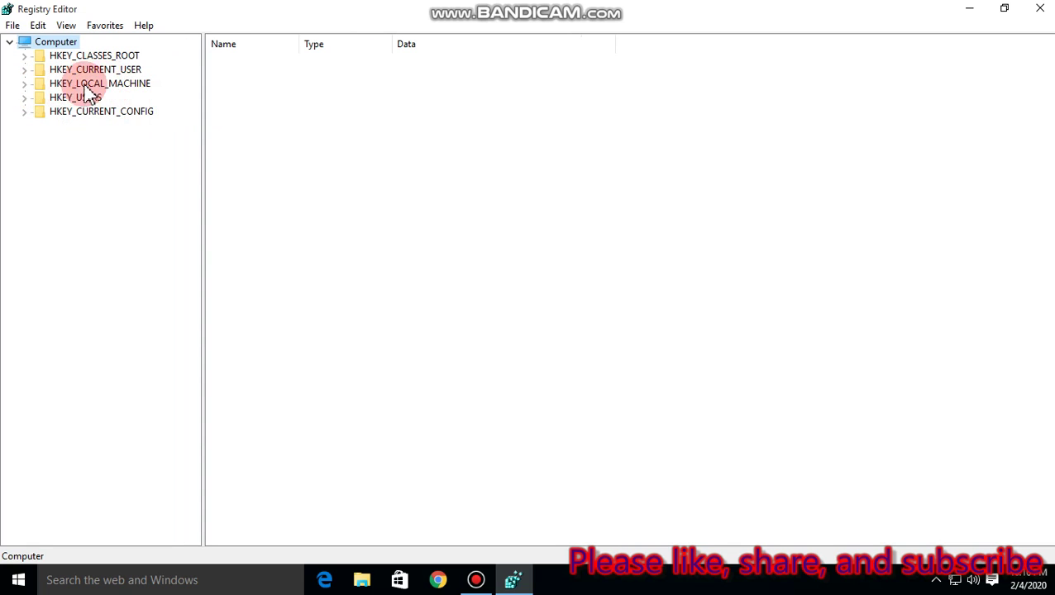
pyautogui.click(26, 83)
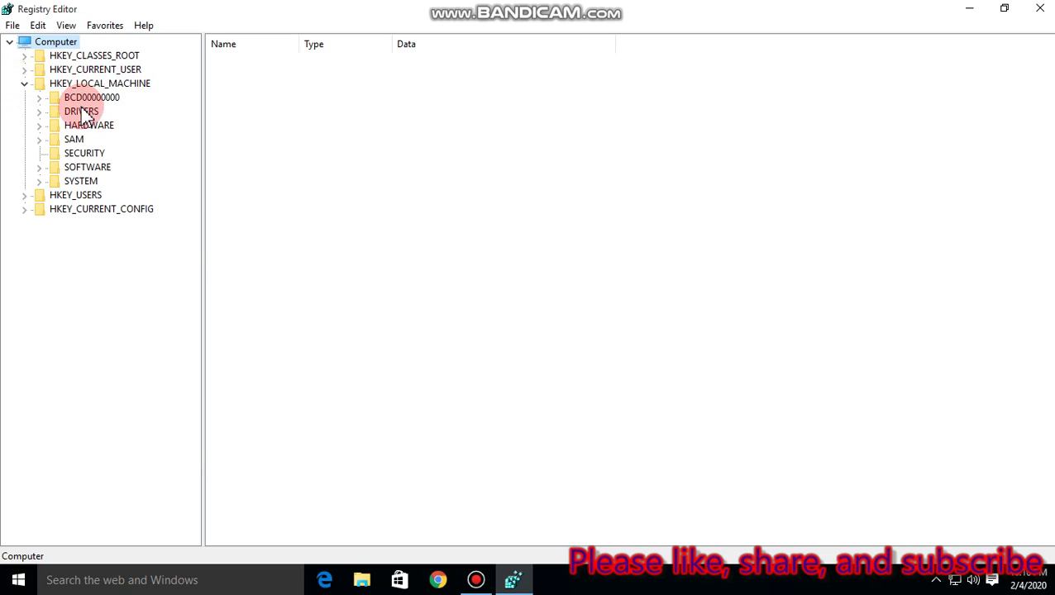
pyautogui.click(39, 182)
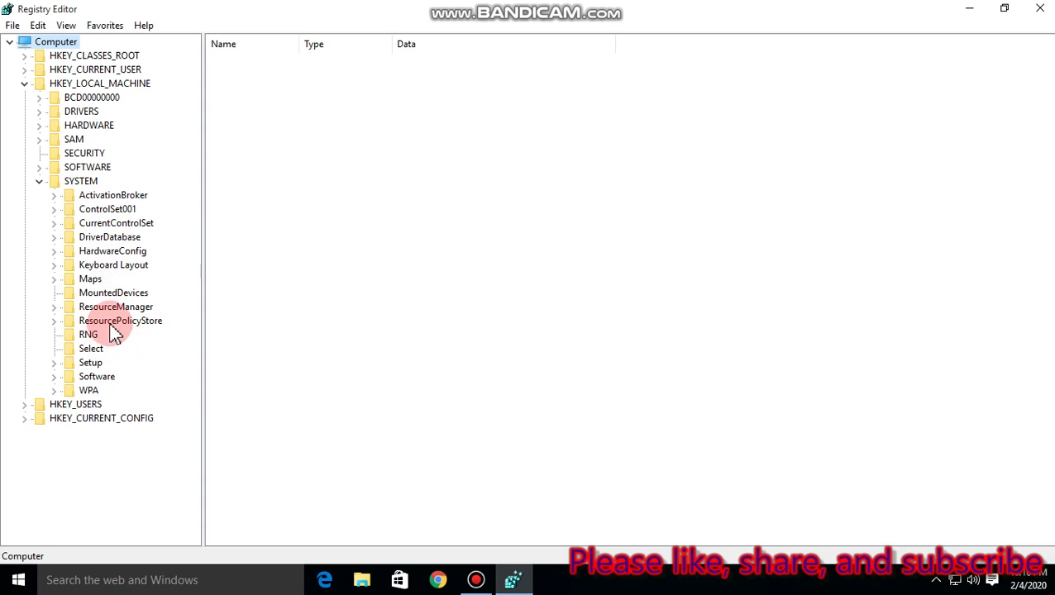
pyautogui.click(98, 225)
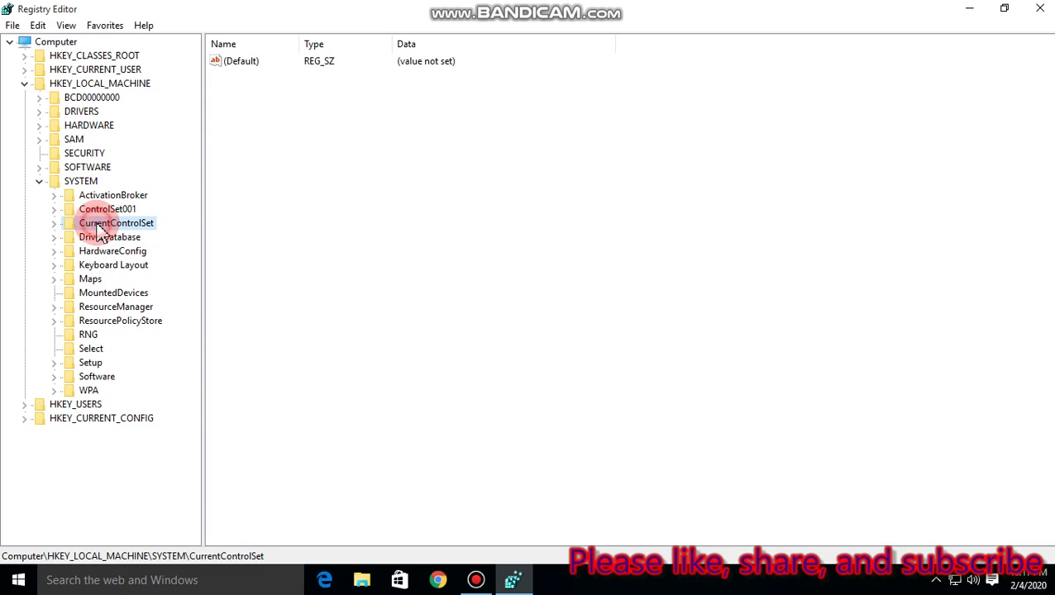
pyautogui.click(55, 224)
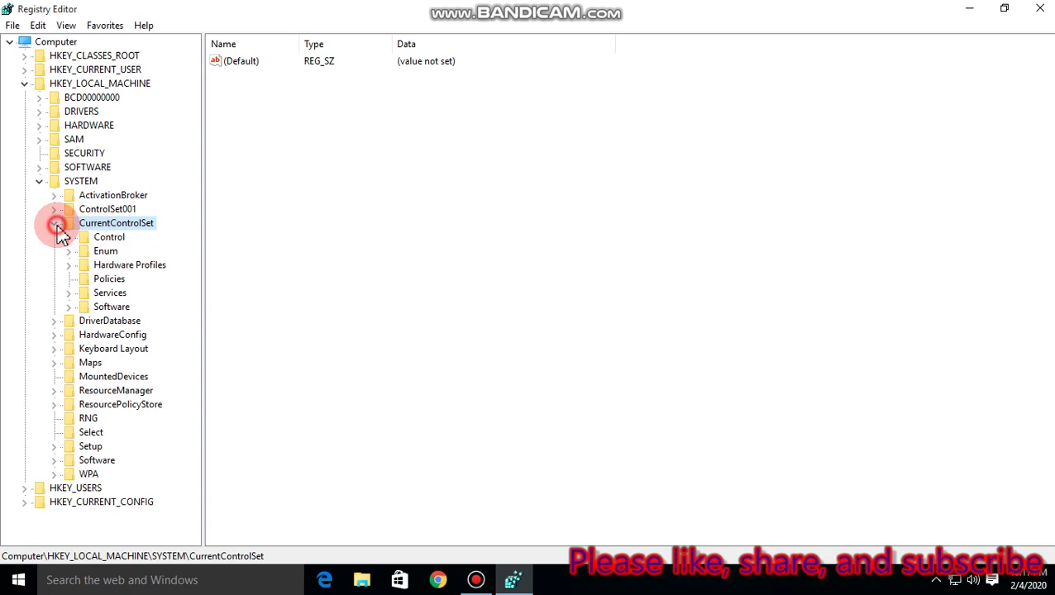
pyautogui.click(106, 239)
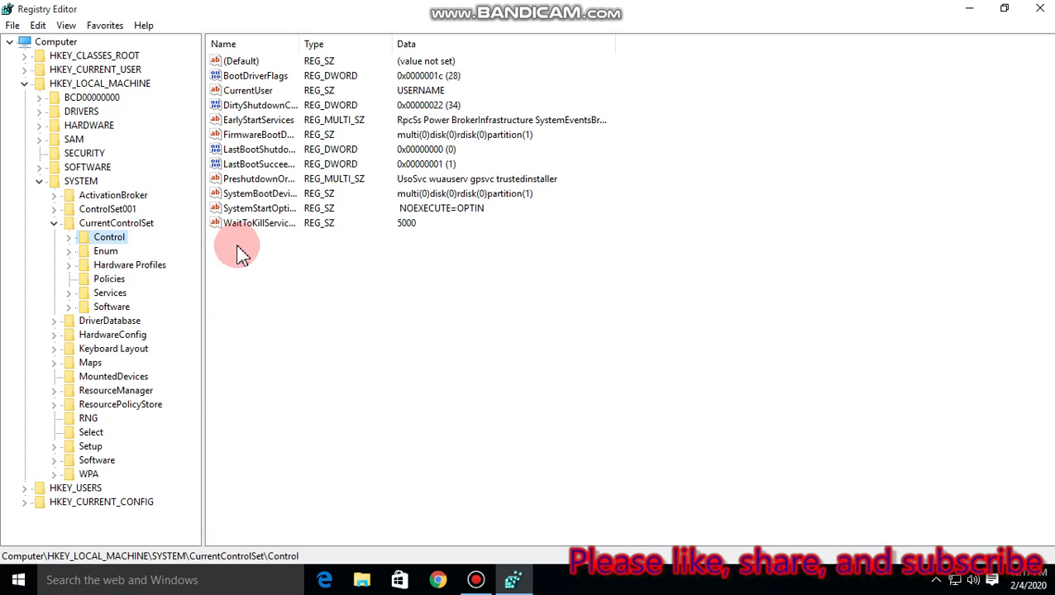
# Set the data of the WaitToKillServiceTimeout value in the Control key to 2000
pyautogui.click(259, 226)
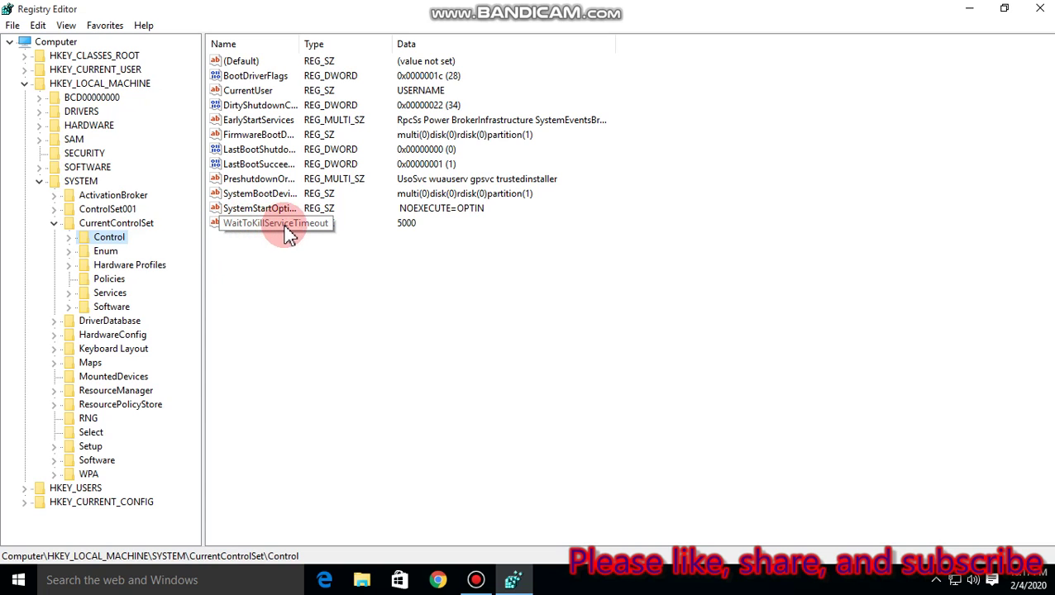
pyautogui.doubleClick(275, 230)
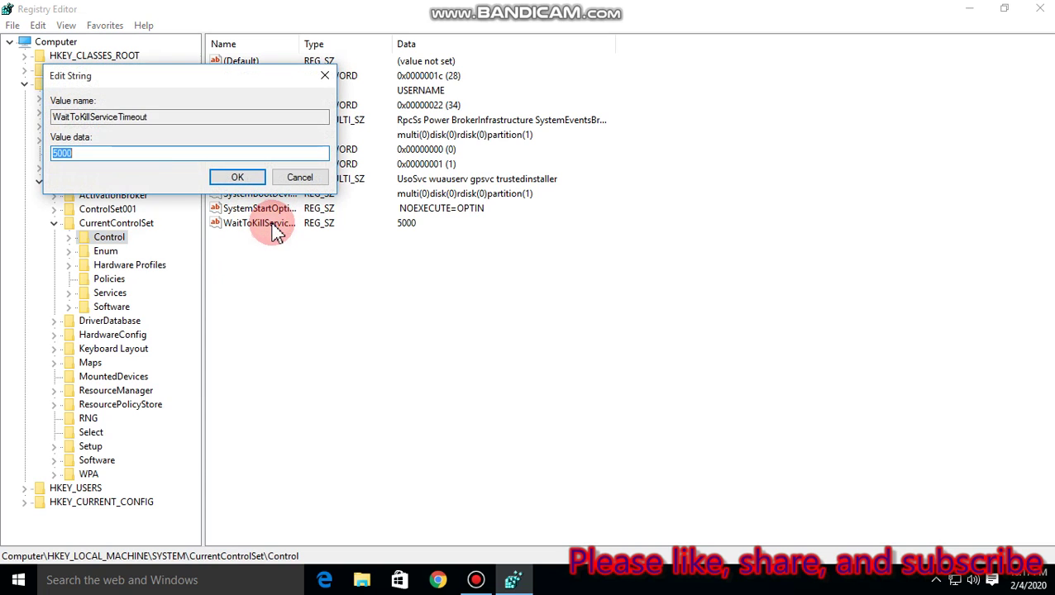
pyautogui.moveTo(154, 78); pyautogui.dragTo(344, 118)
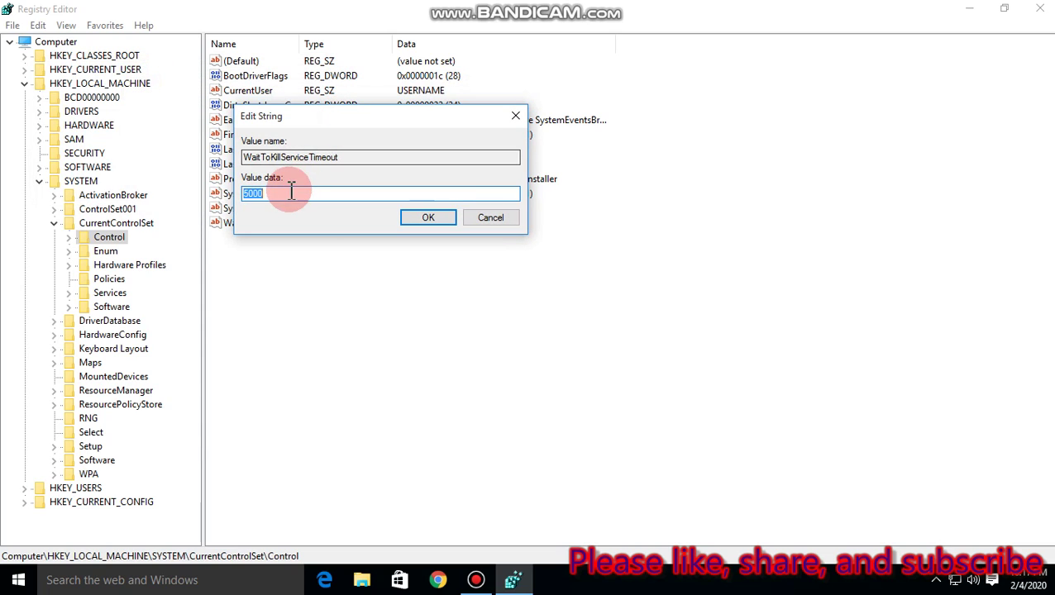
pyautogui.write('2')
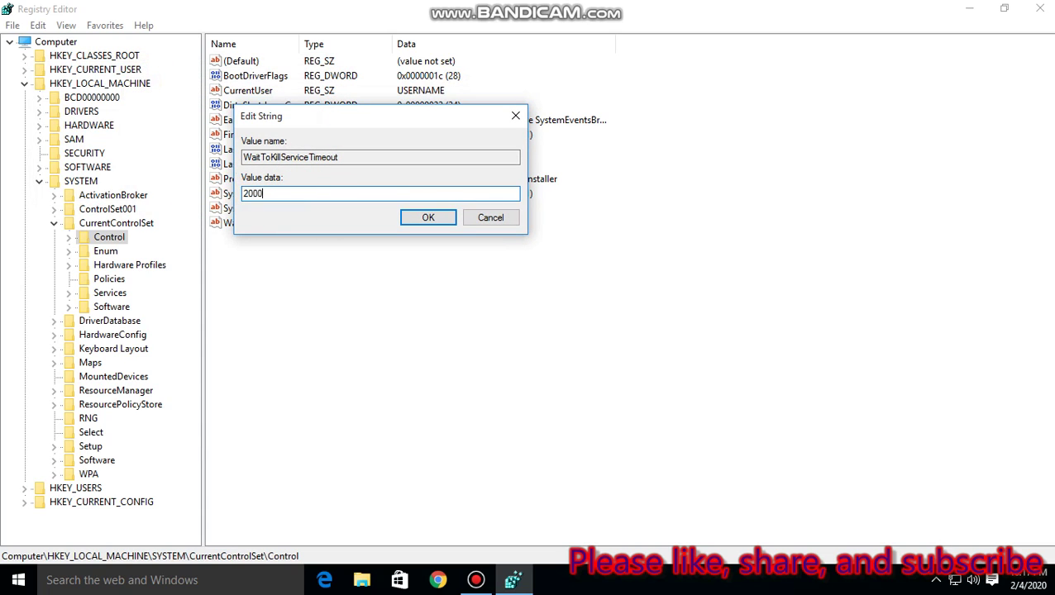
pyautogui.click(417, 220)
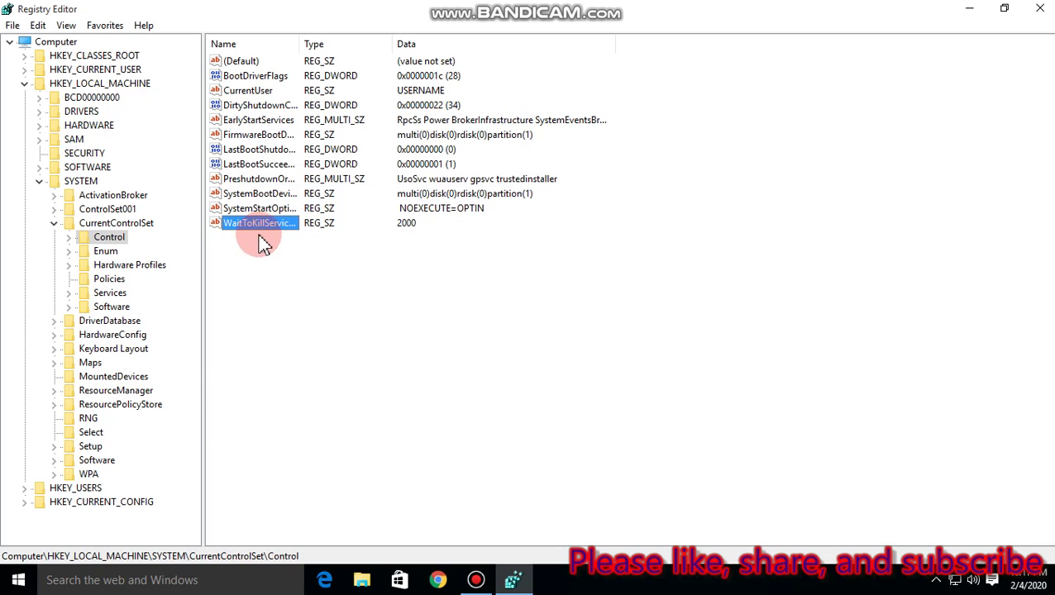
# Collapse the HKEY_LOCAL_MACHINE branch and open the key HKEY_CURRENT_USER\Control Panel\Desktop
pyautogui.click(39, 181)
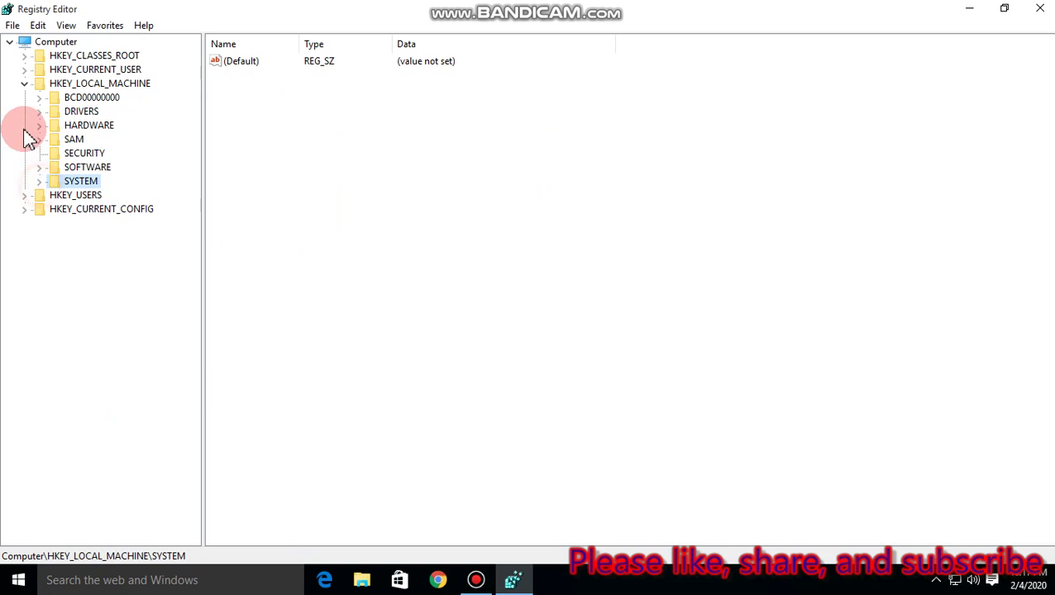
pyautogui.click(25, 84)
pyautogui.click(25, 70)
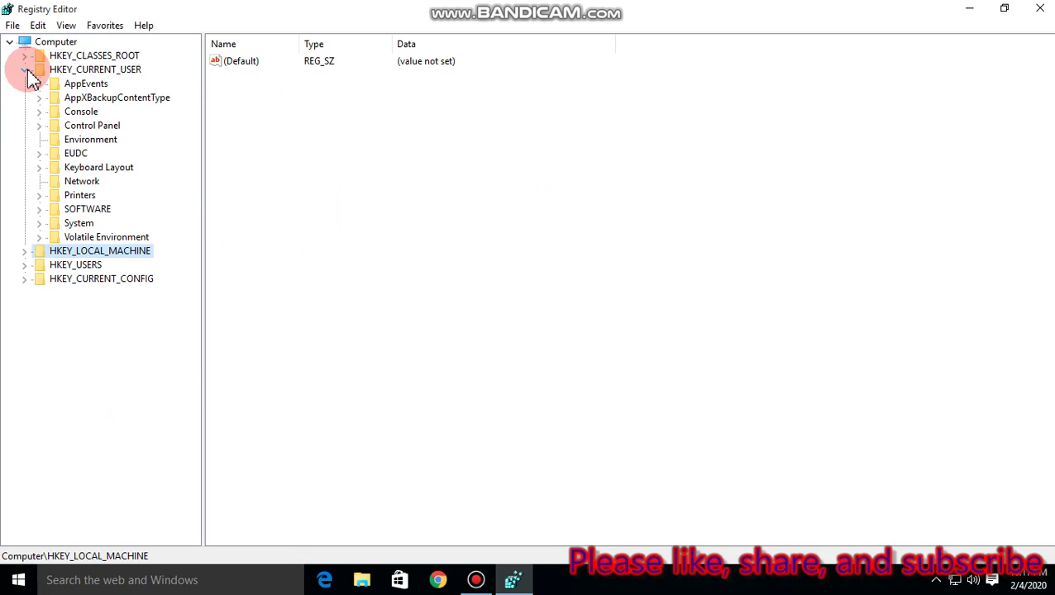
pyautogui.click(89, 129)
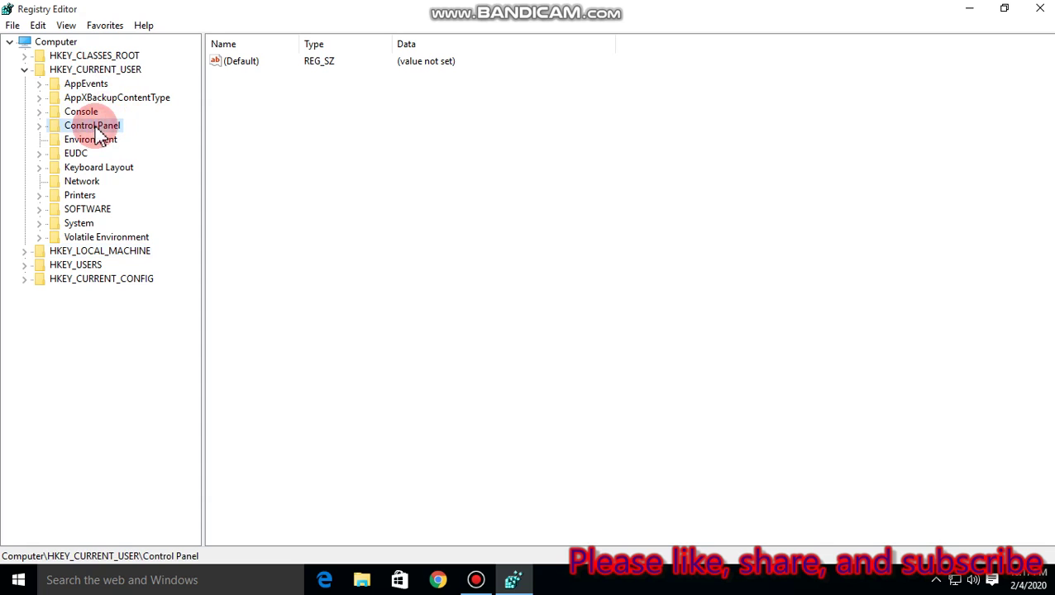
pyautogui.click(38, 127)
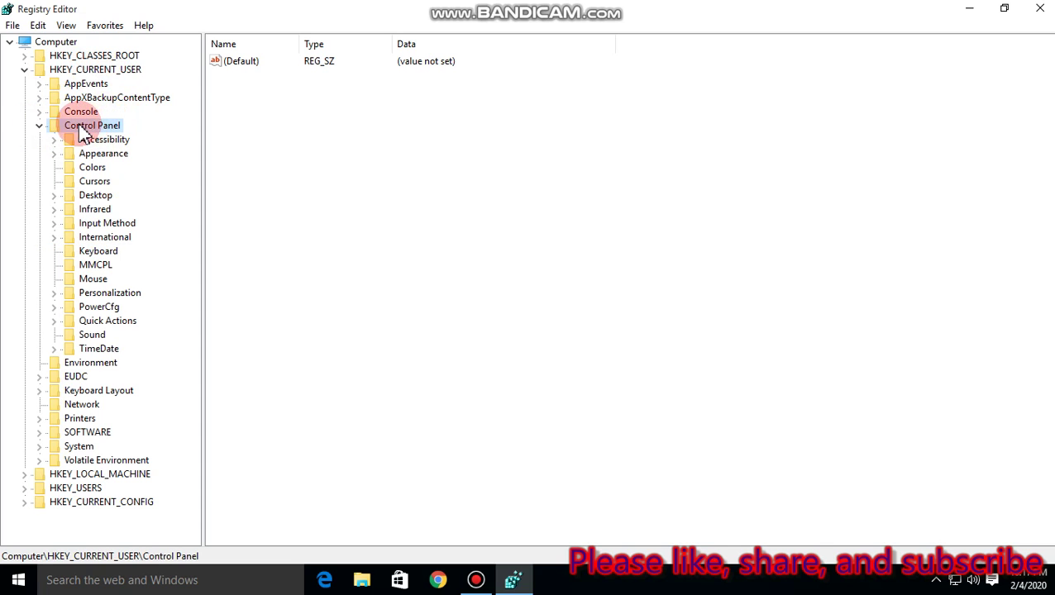
pyautogui.click(94, 198)
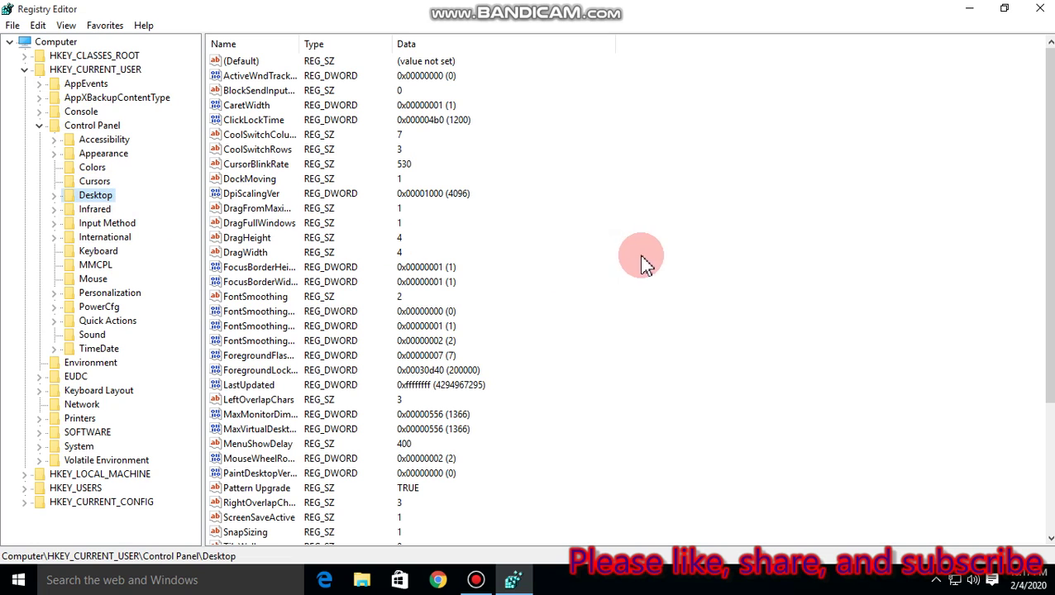
pyautogui.rightClick(701, 250)
pyautogui.moveTo(741, 258)
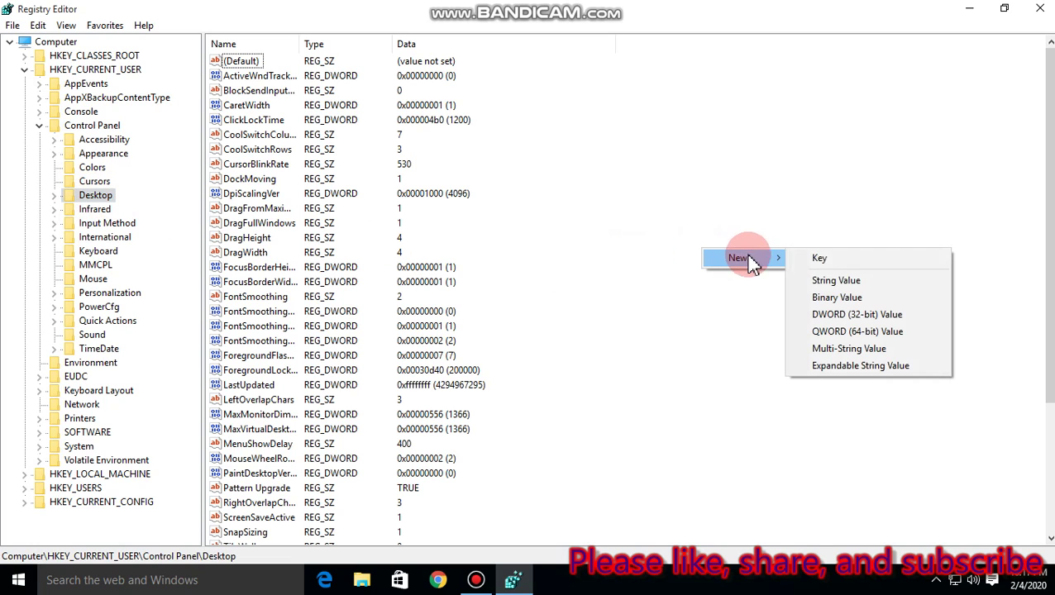
pyautogui.click(852, 281)
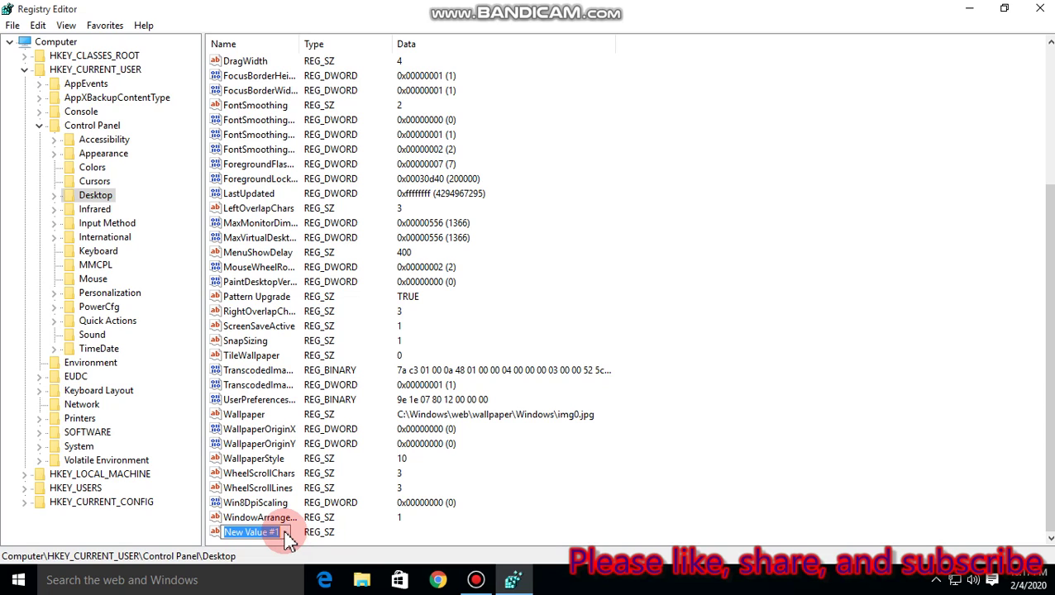
pyautogui.write('wa')
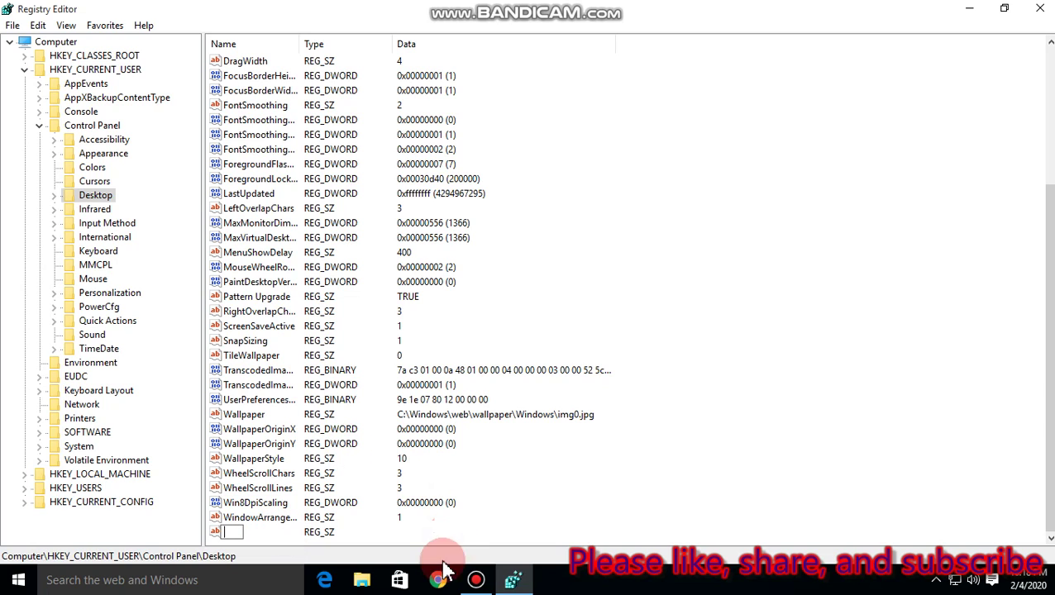
pyautogui.click(475, 579)
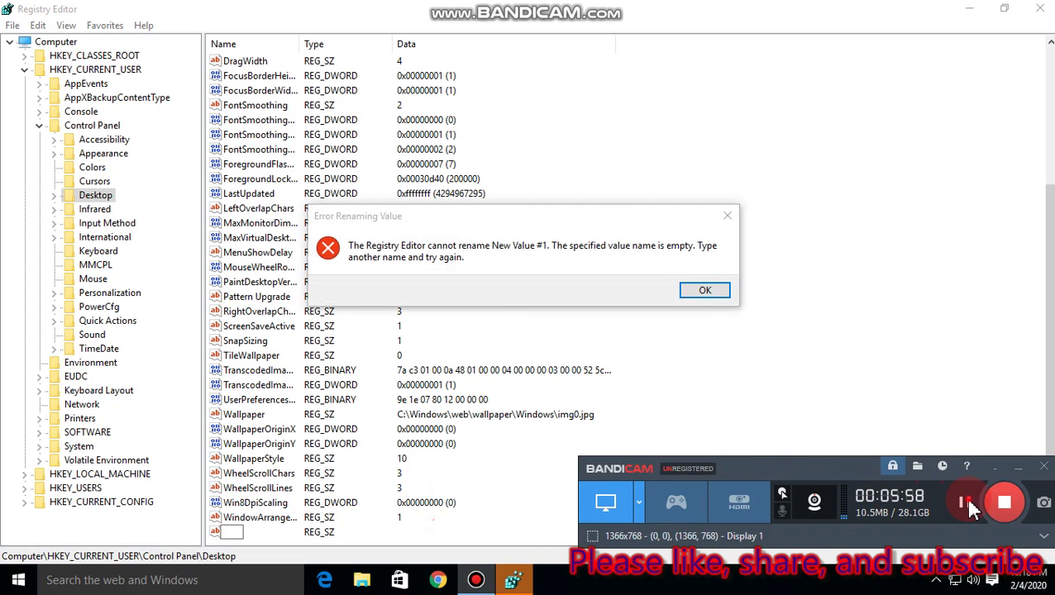
pyautogui.press('Return')
pyautogui.click(1018, 467)
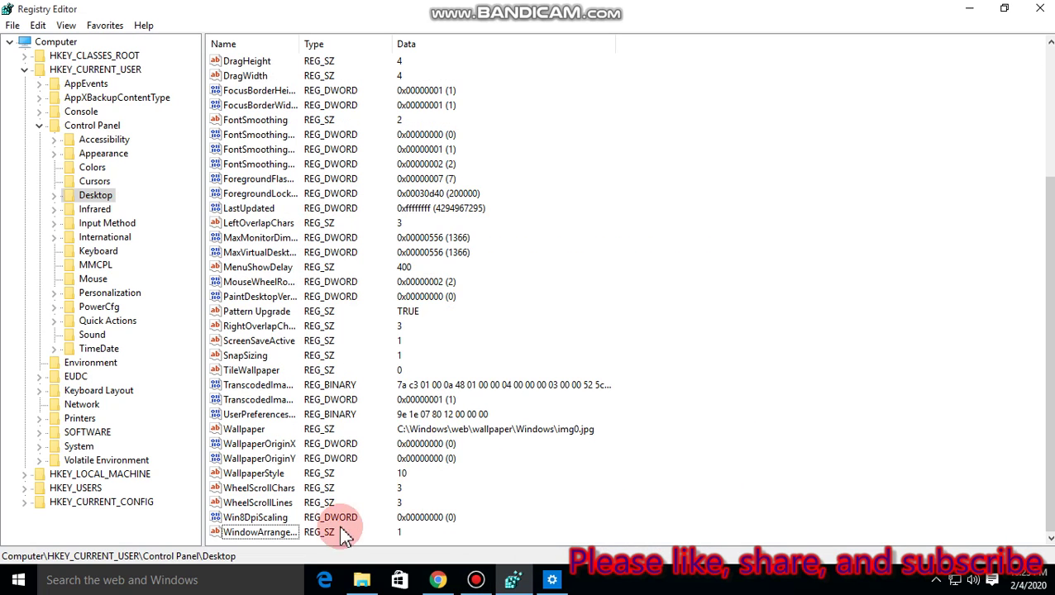
# Create a new string value named WayToKillAppTimeOut in the Desktop key
pyautogui.rightClick(722, 317)
pyautogui.click(758, 326)
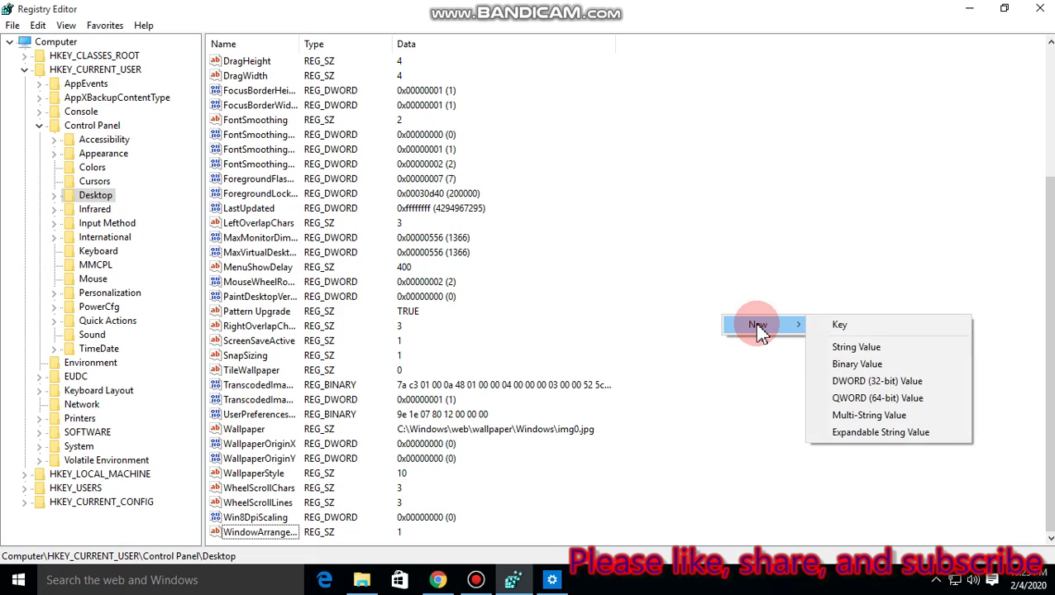
pyautogui.click(845, 354)
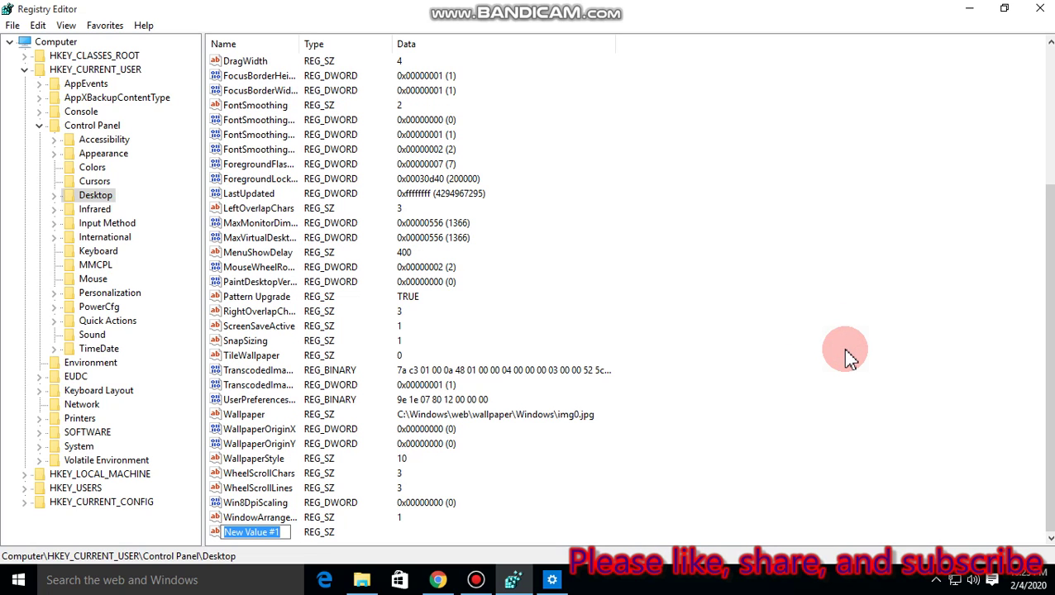
pyautogui.write('WayToKillAppTimeOut')
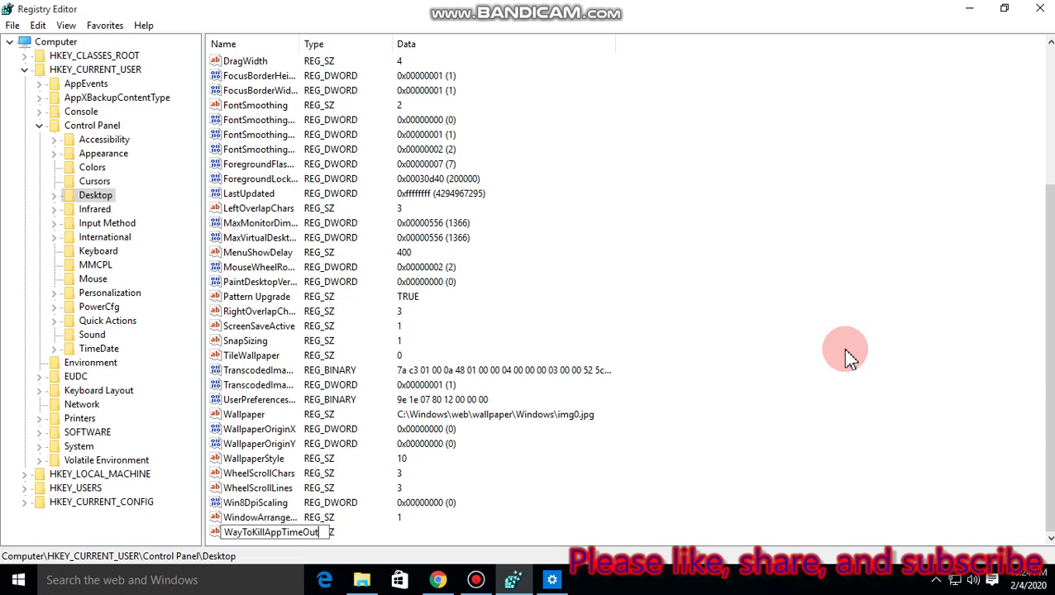
pyautogui.press('Return')
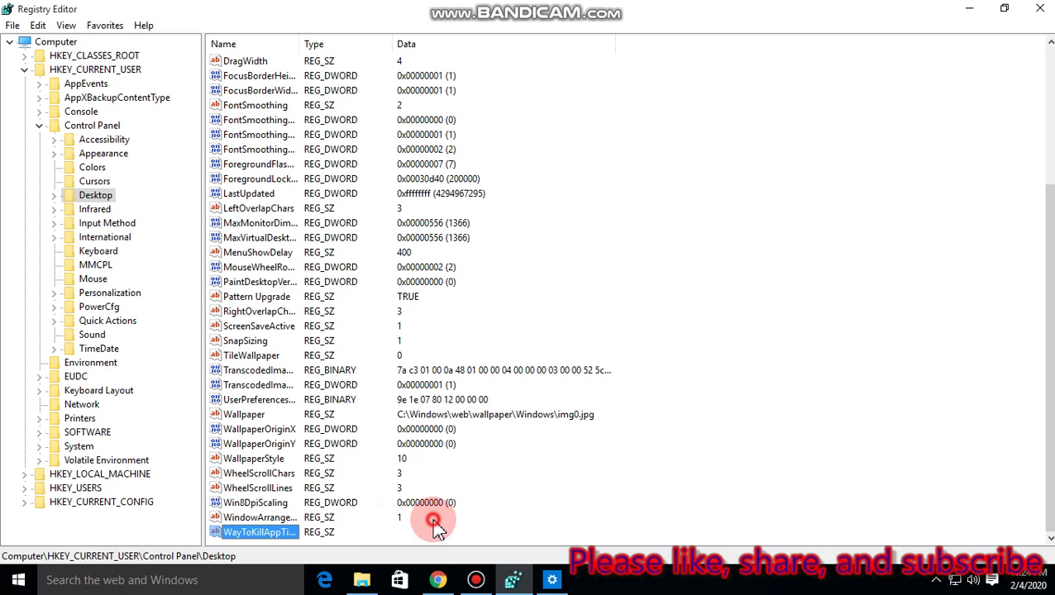
# Set the data of the WayToKillAppTimeOut value to 2000 and deselect it
pyautogui.doubleClick(278, 533)
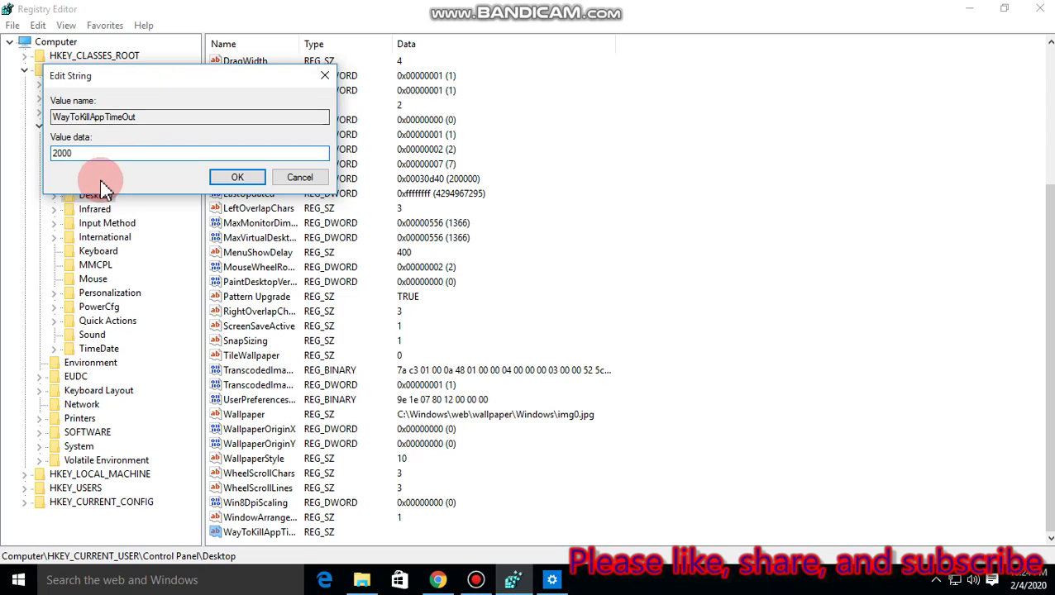
pyautogui.click(242, 178)
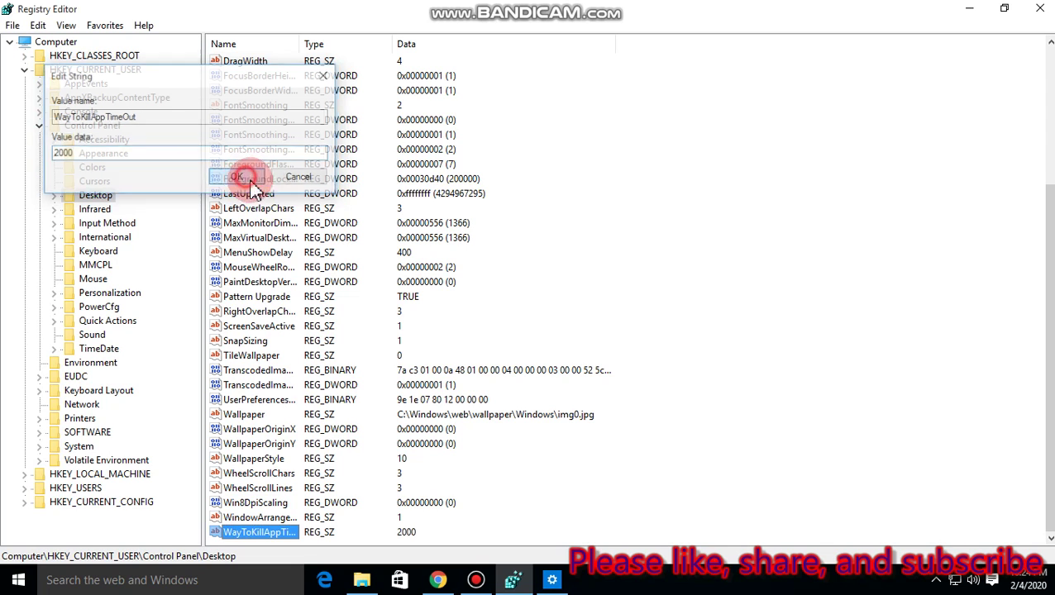
pyautogui.click(651, 231)
pyautogui.click(601, 343)
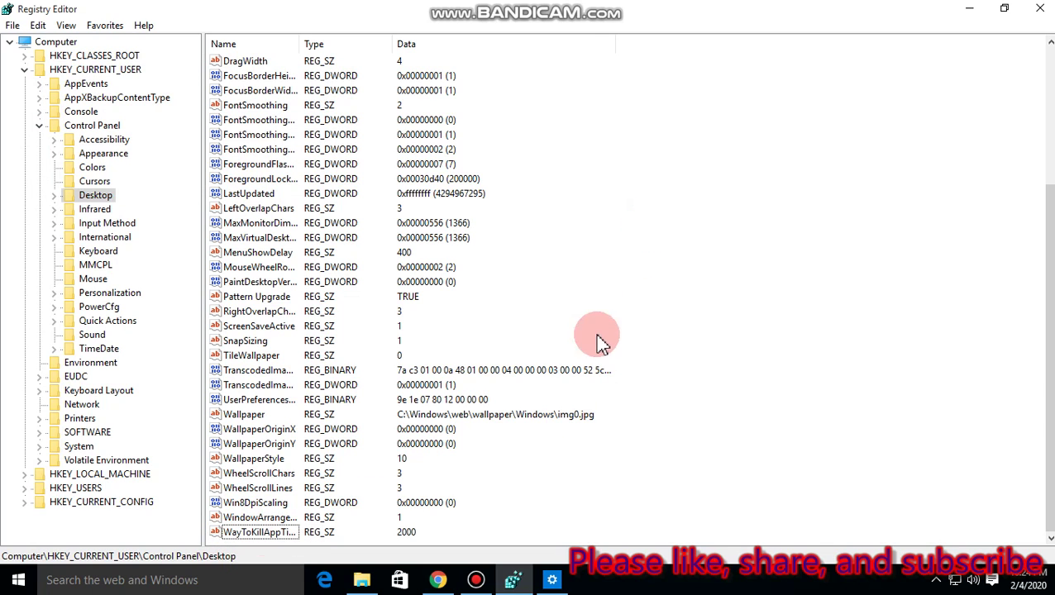
# Create another string value in the Desktop key and name it HungAppTimeOut
pyautogui.rightClick(646, 276)
pyautogui.click(683, 284)
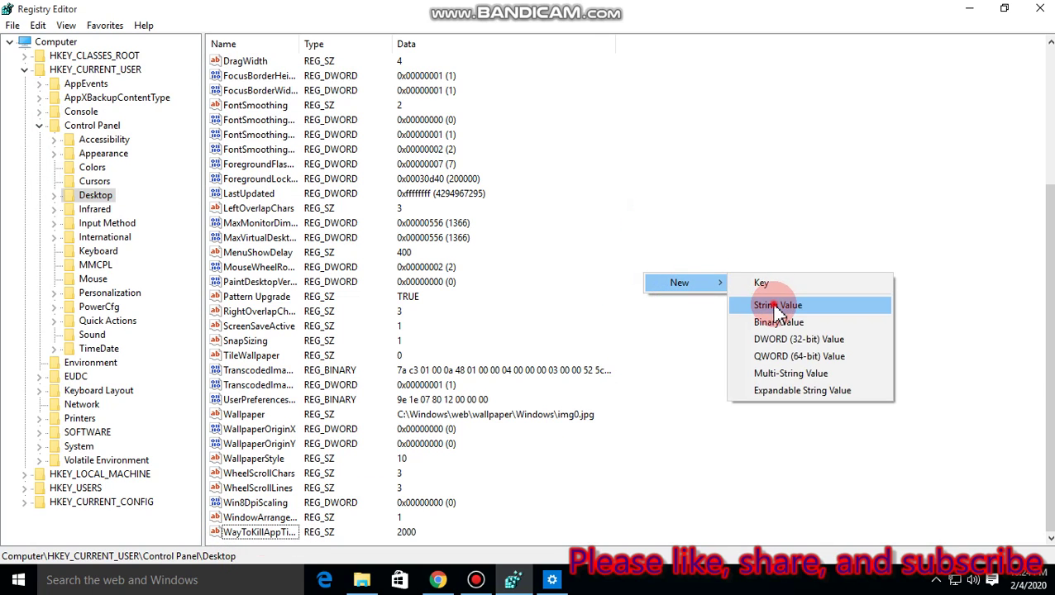
pyautogui.click(777, 306)
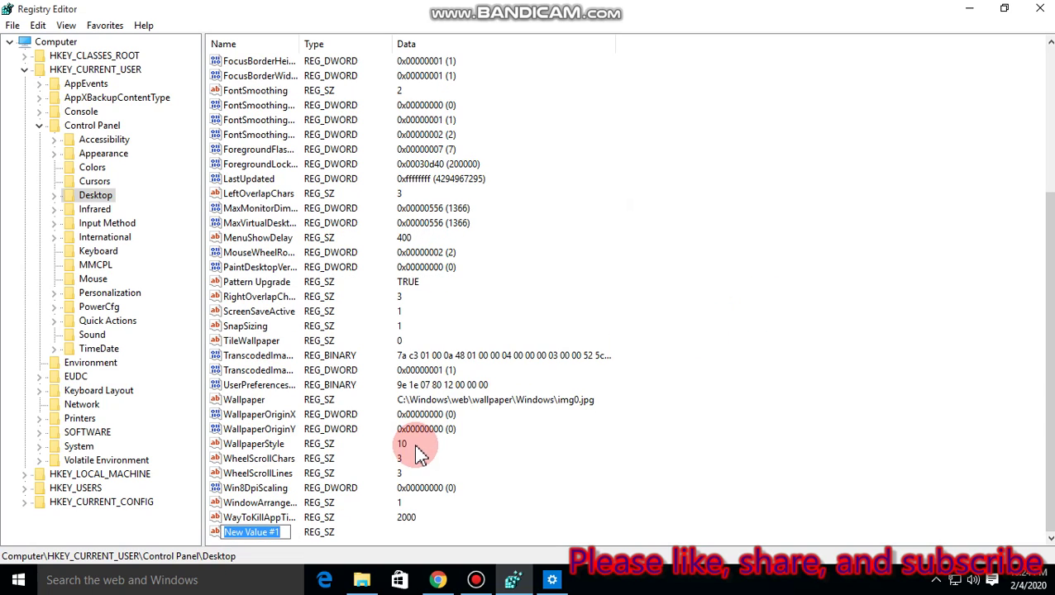
pyautogui.write('HUNG')
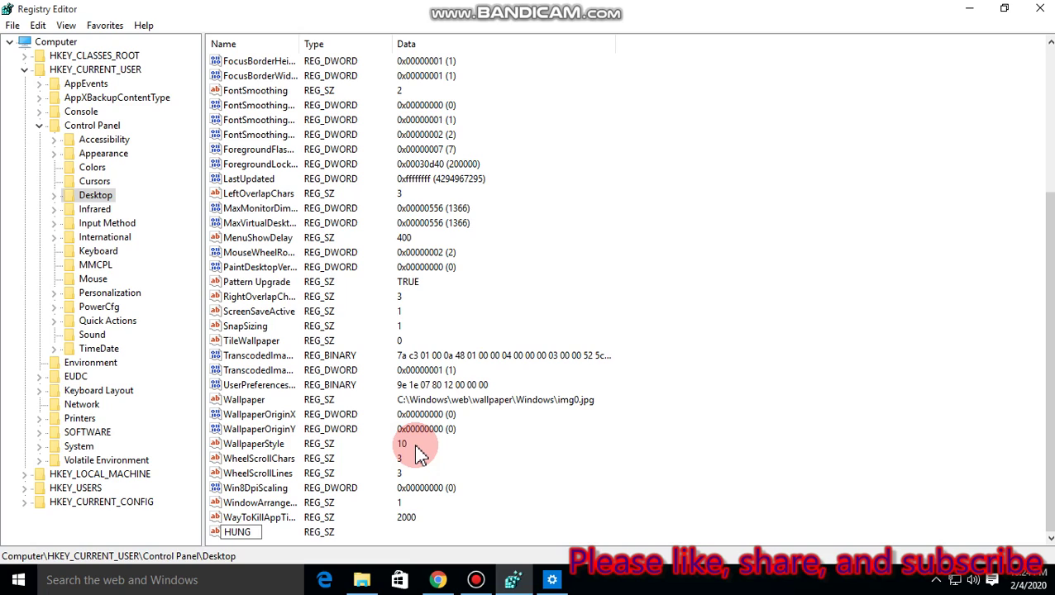
pyautogui.press('BackSpace')
pyautogui.press('BackSpace')
pyautogui.write('ungAppTimeOut')
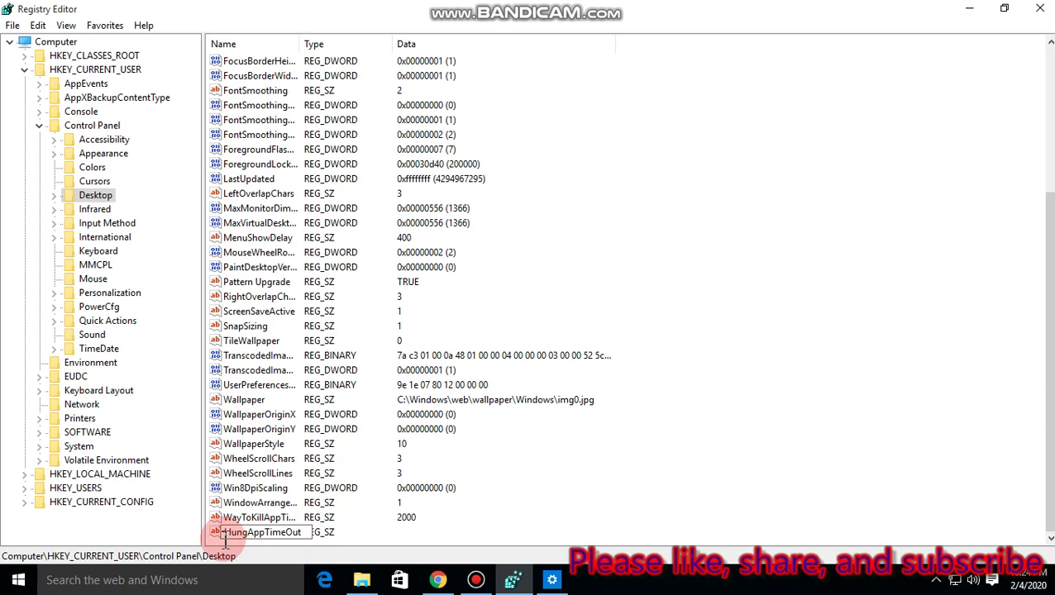
pyautogui.press('Return')
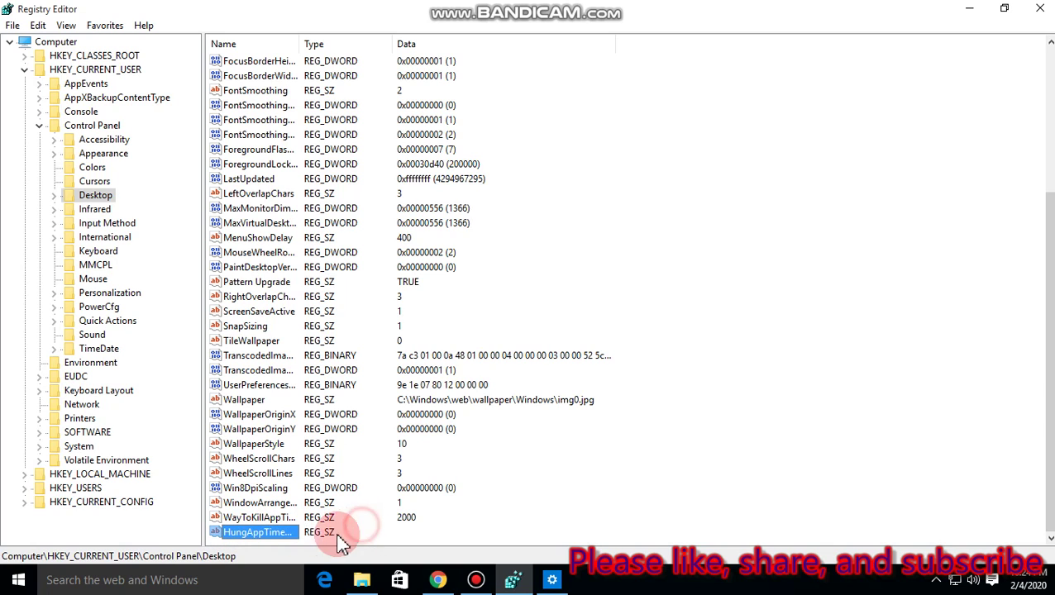
# Set the data of the HungAppTimeOut value to 2000
pyautogui.doubleClick(247, 534)
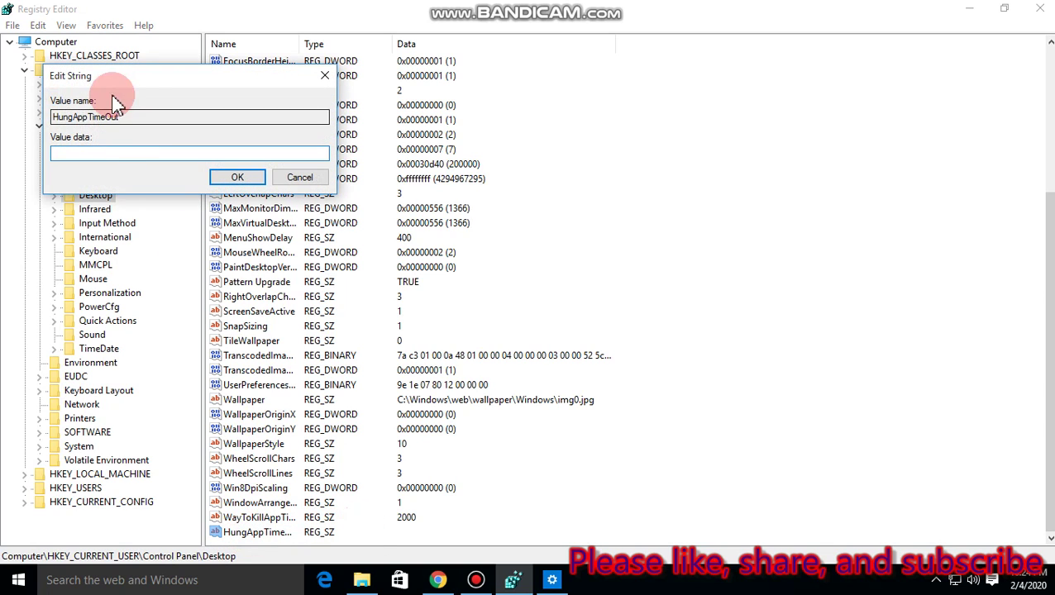
pyautogui.click(96, 153)
pyautogui.write('2000')
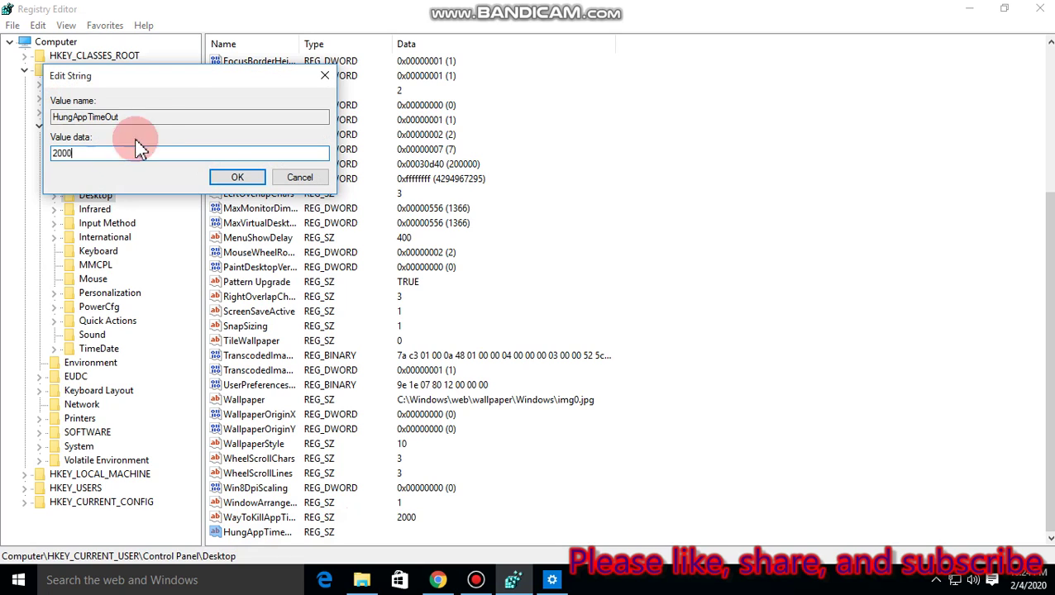
pyautogui.click(246, 183)
# Add a string value named AutoEndTasks to the Desktop key
pyautogui.rightClick(618, 276)
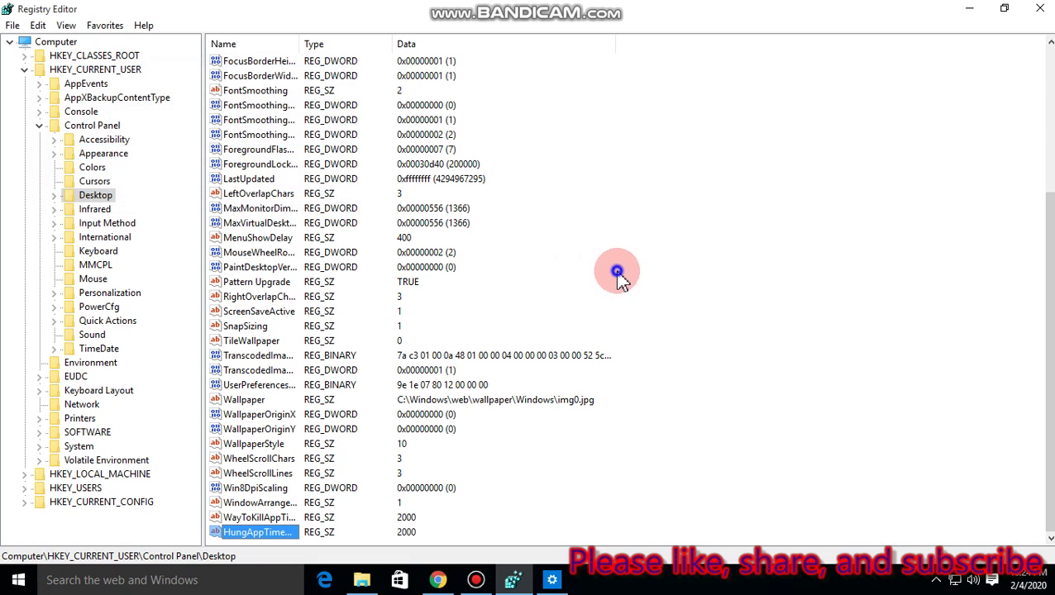
pyautogui.click(697, 283)
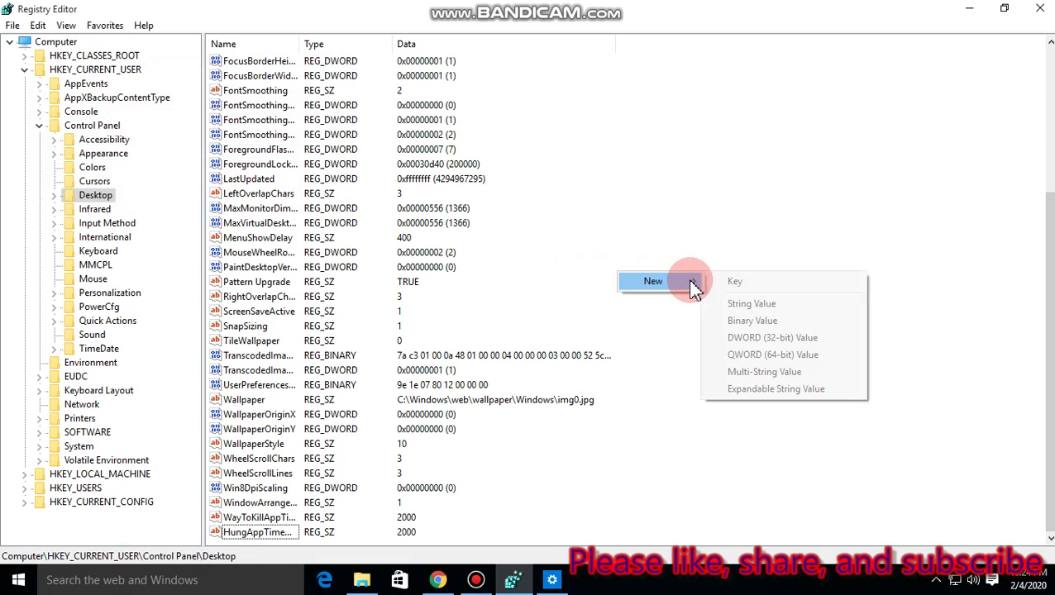
pyautogui.click(748, 305)
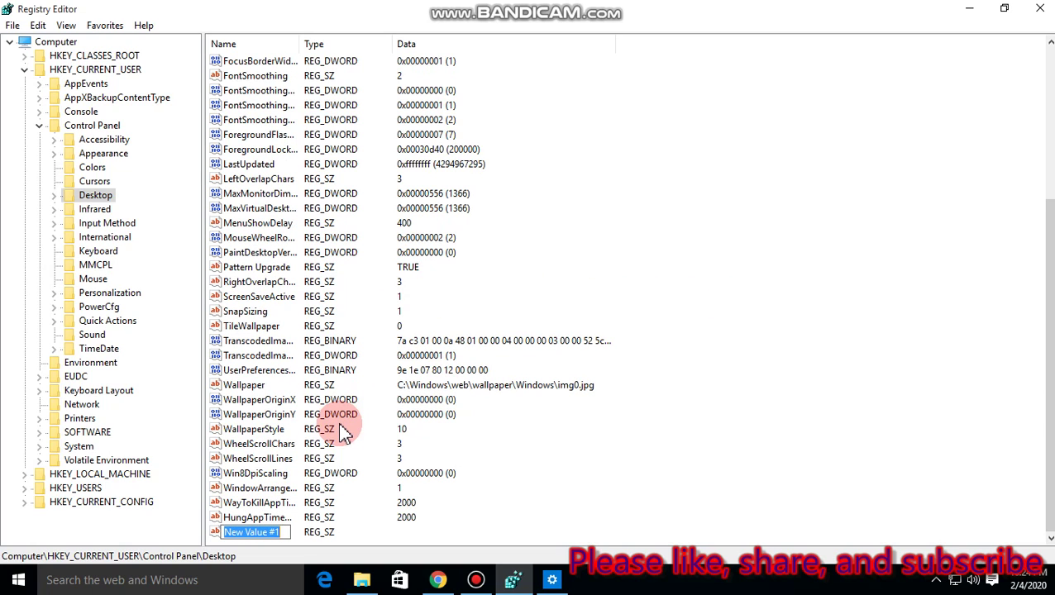
pyautogui.write('A')
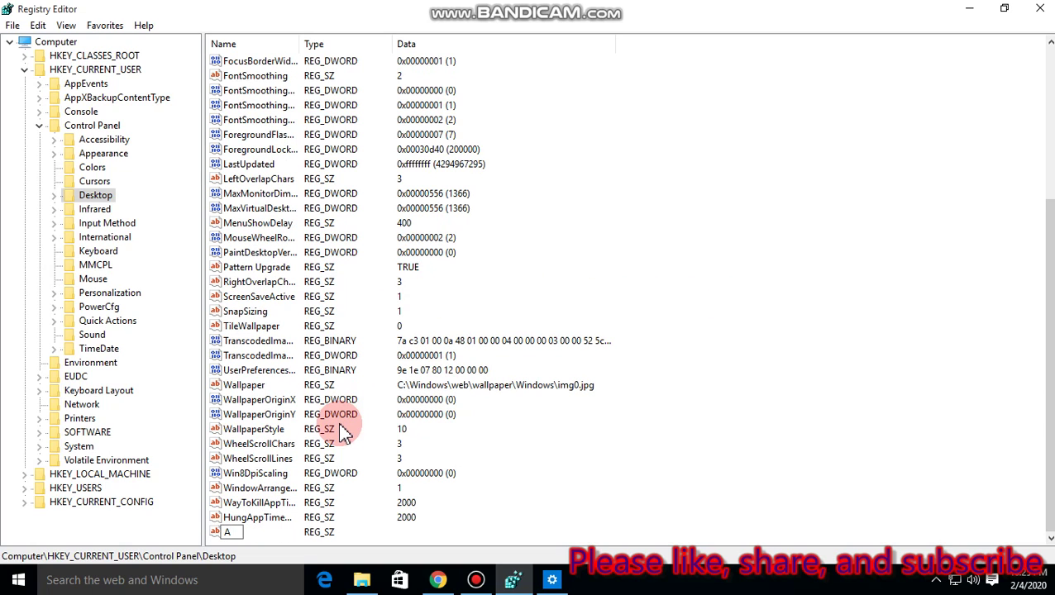
pyautogui.write('utoEndTasks')
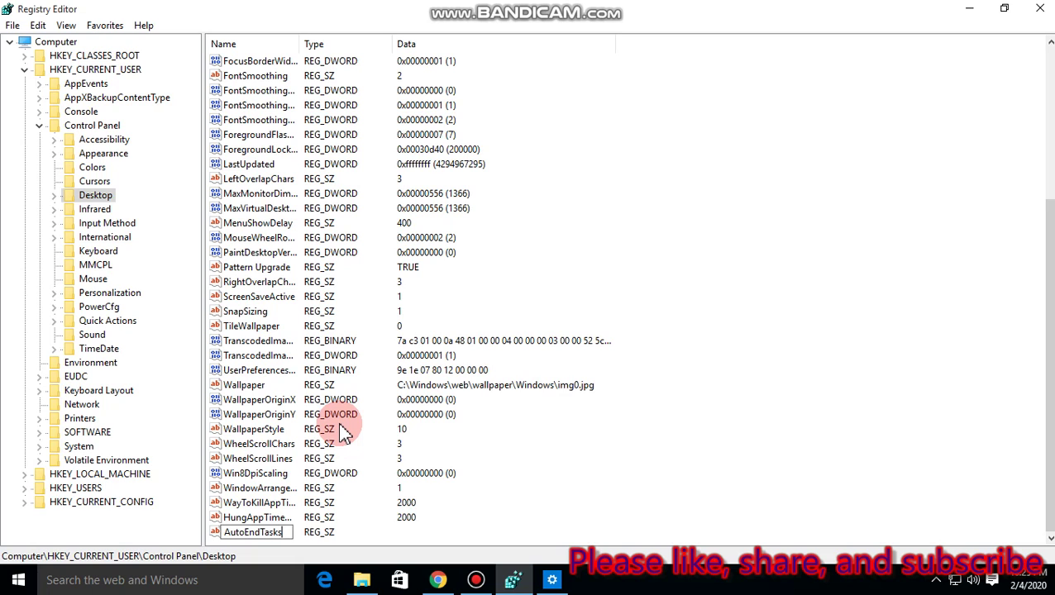
pyautogui.press('Return')
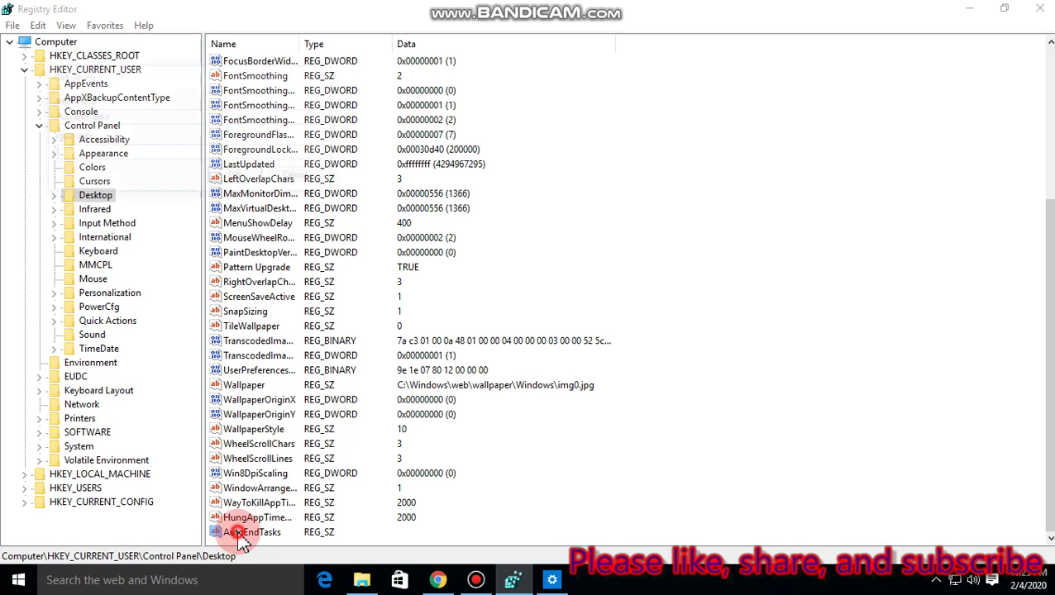
# Set the data of the AutoEndTasks value to 1
pyautogui.doubleClick(239, 533)
pyautogui.click(91, 154)
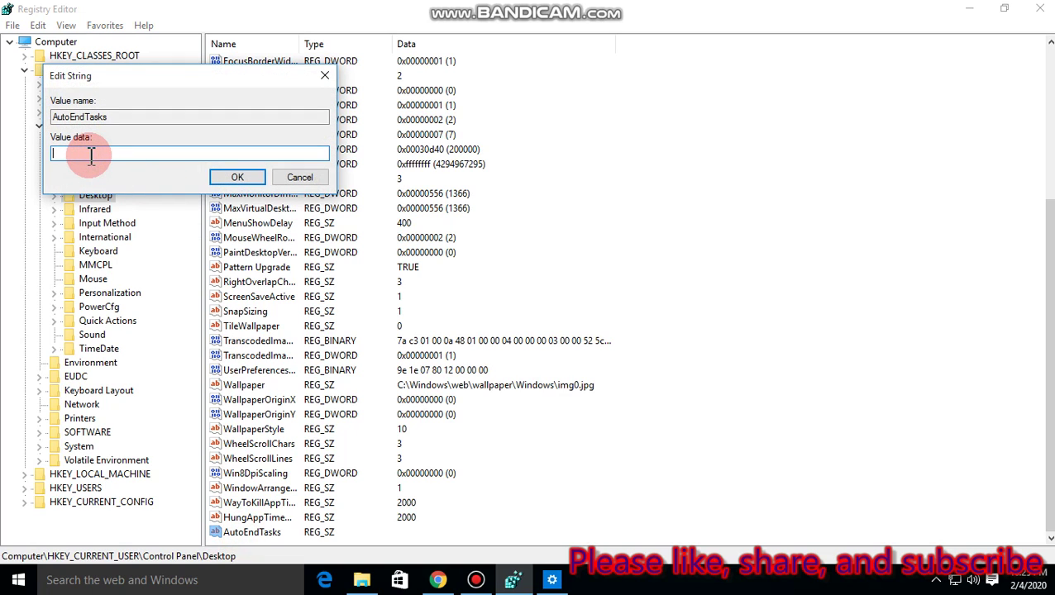
pyautogui.write('1')
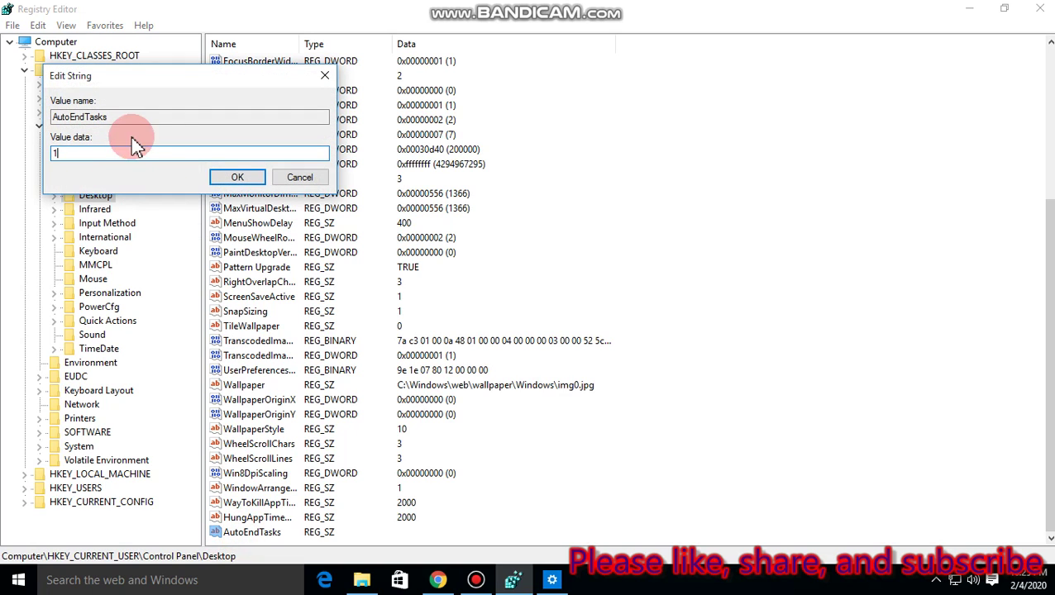
pyautogui.click(230, 179)
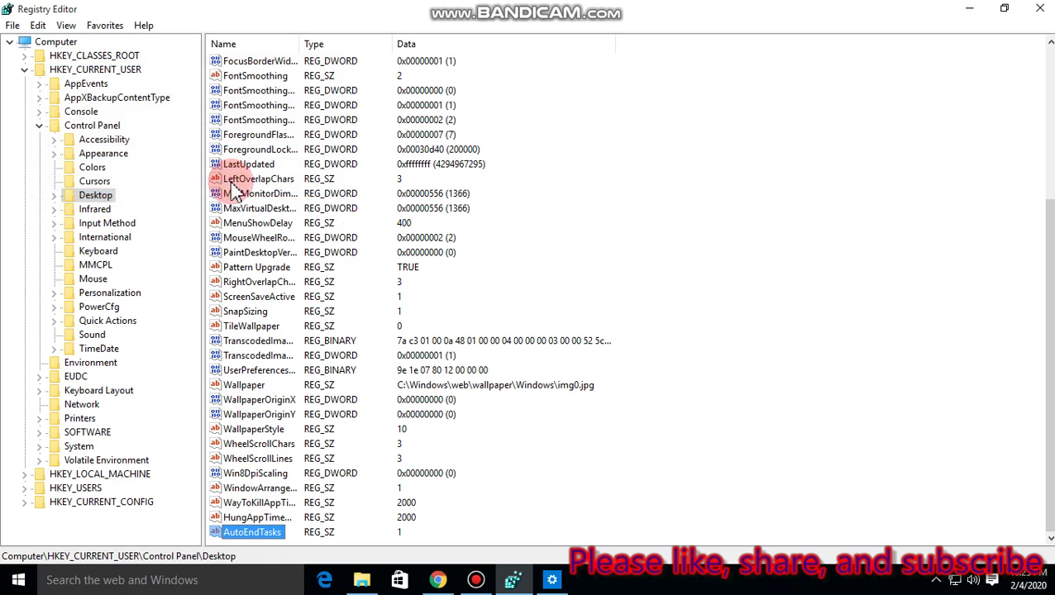
# Collapse the Computer tree, close the Registry Editor and refresh the desktop
pyautogui.click(10, 43)
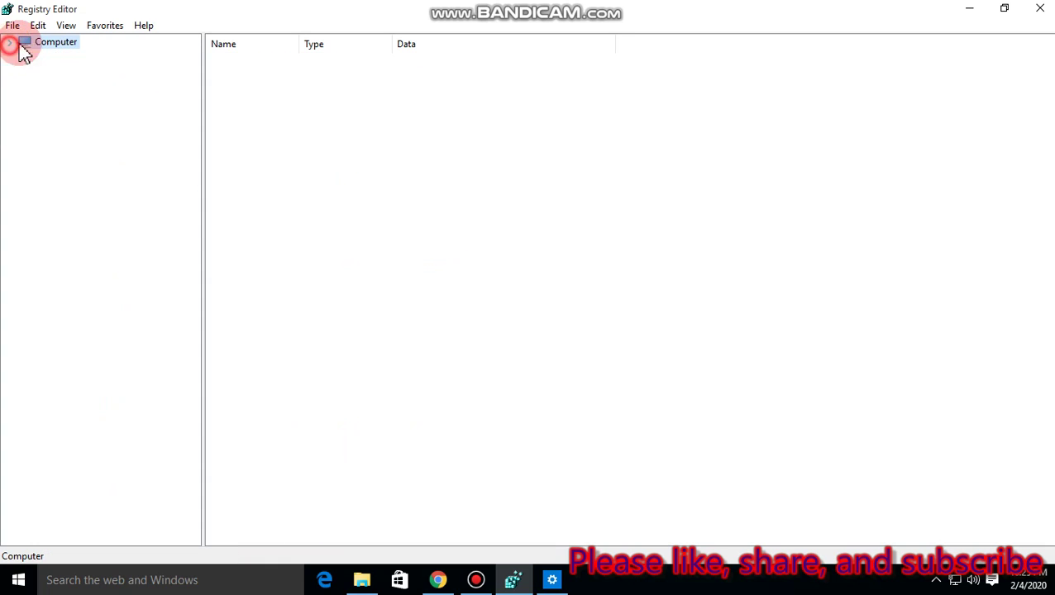
pyautogui.click(1047, 10)
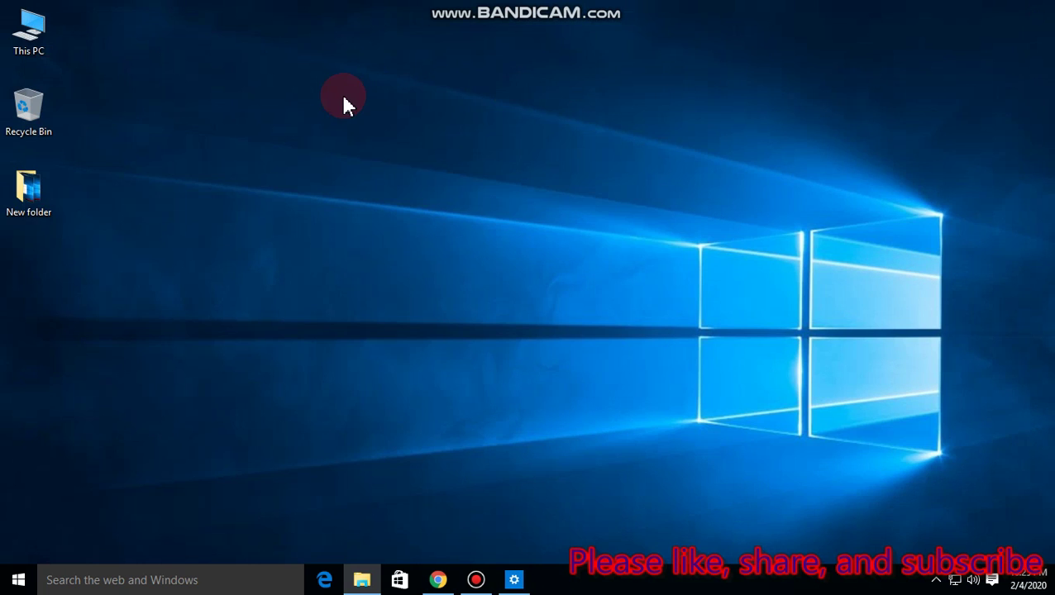
pyautogui.rightClick(344, 97)
pyautogui.click(411, 142)
pyautogui.rightClick(411, 138)
pyautogui.click(451, 182)
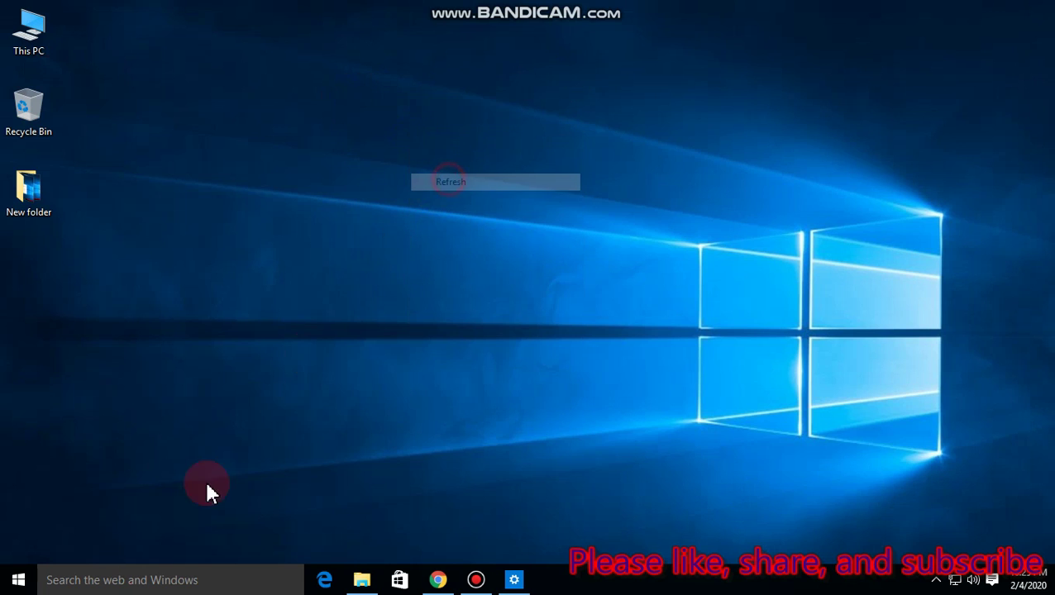
# Find the Check for updates system setting through Windows search and start a check for Windows updates
pyautogui.click(135, 583)
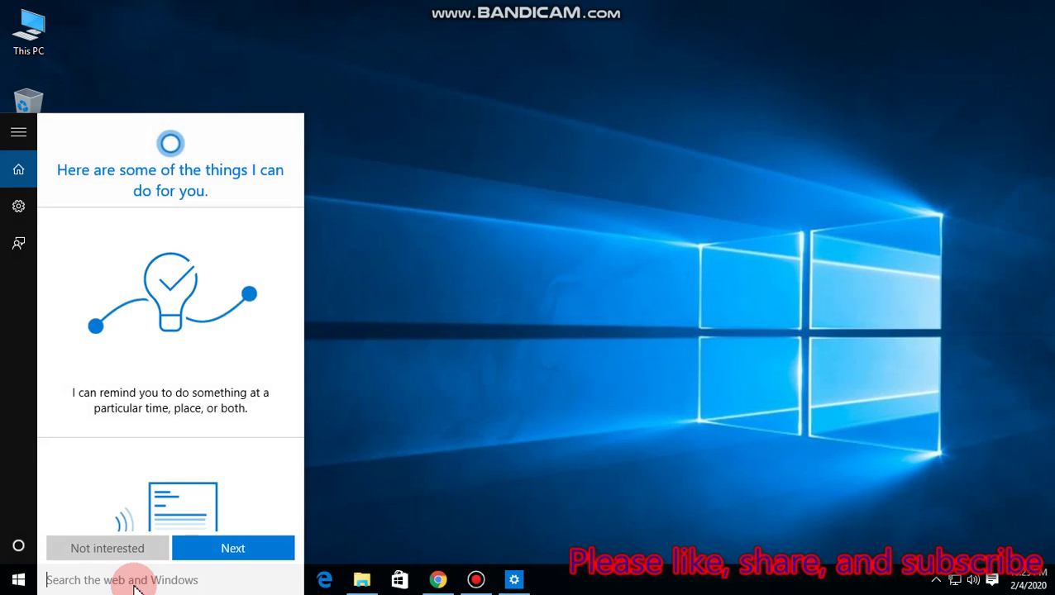
pyautogui.write('upd')
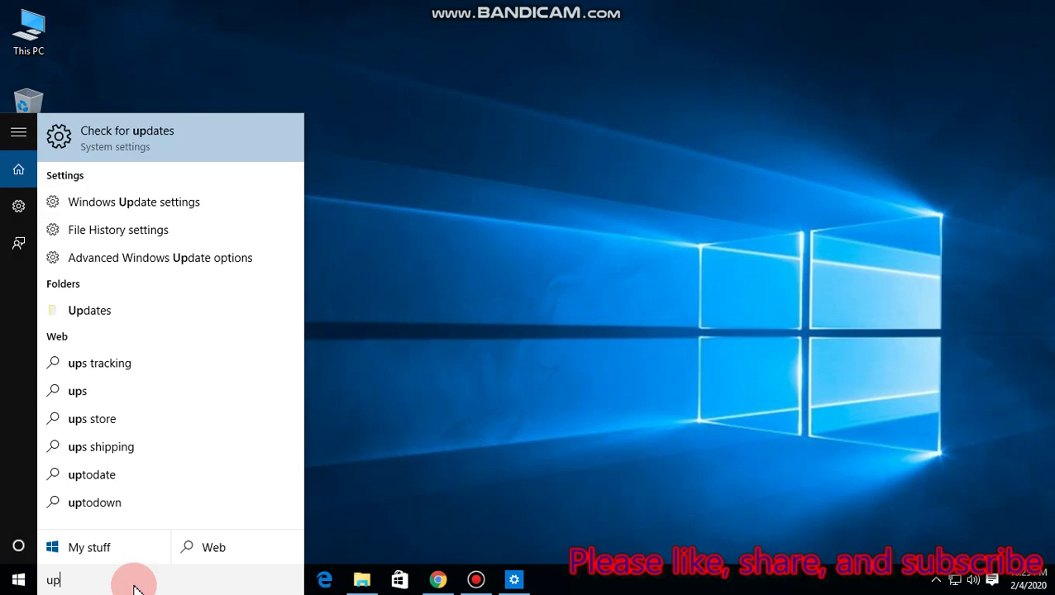
pyautogui.click(120, 145)
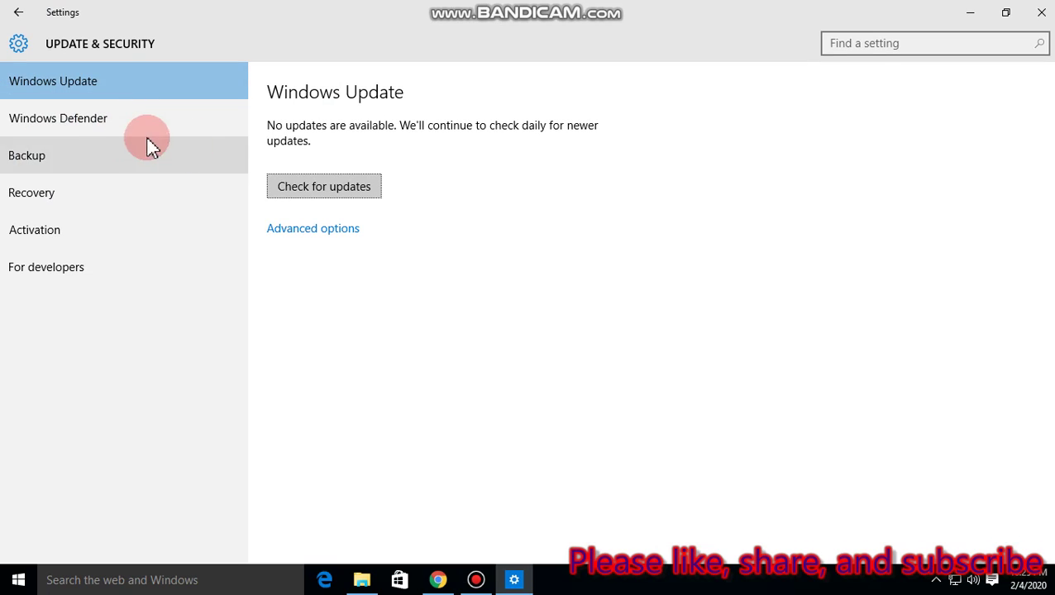
pyautogui.click(325, 187)
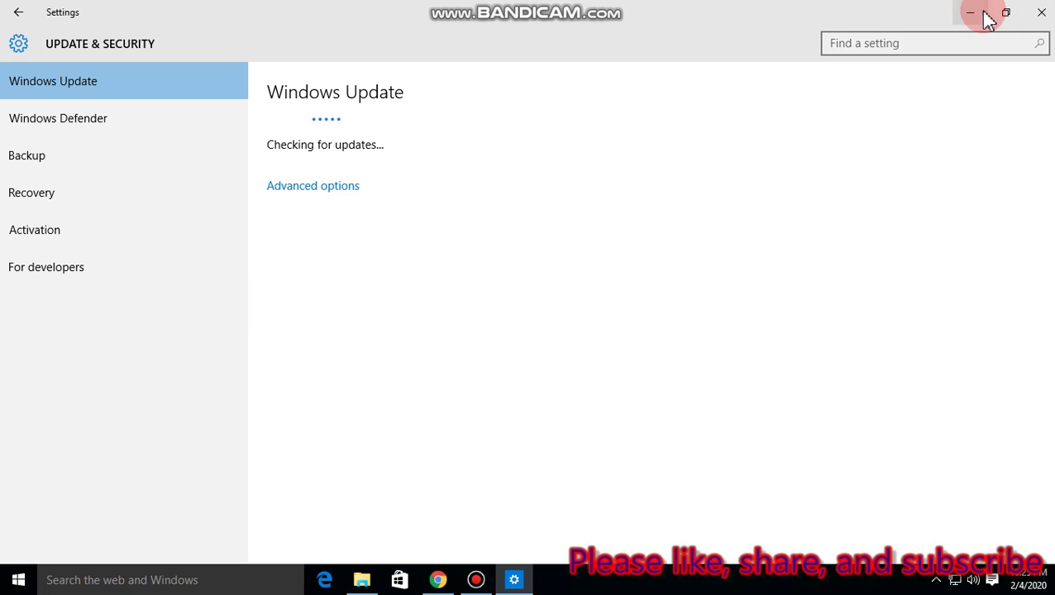
pyautogui.click(1043, 13)
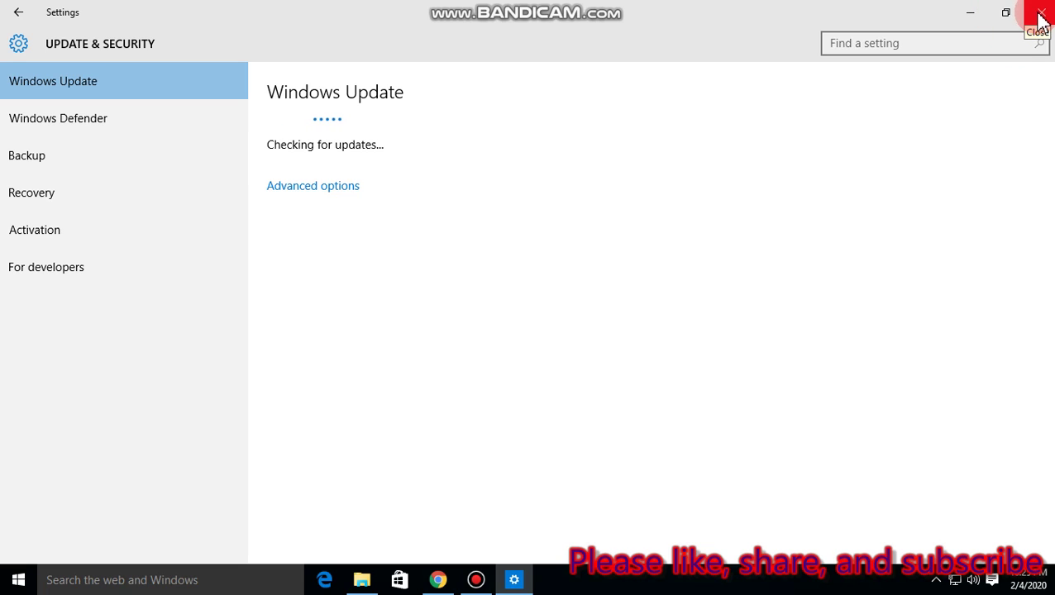
pyautogui.click(477, 581)
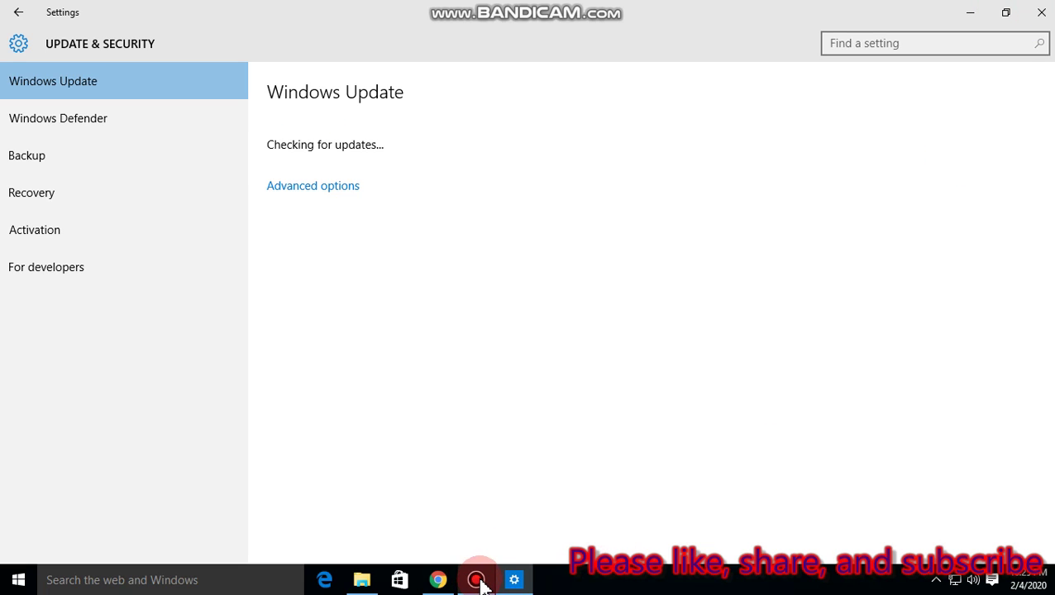
pyautogui.moveTo(480, 578)
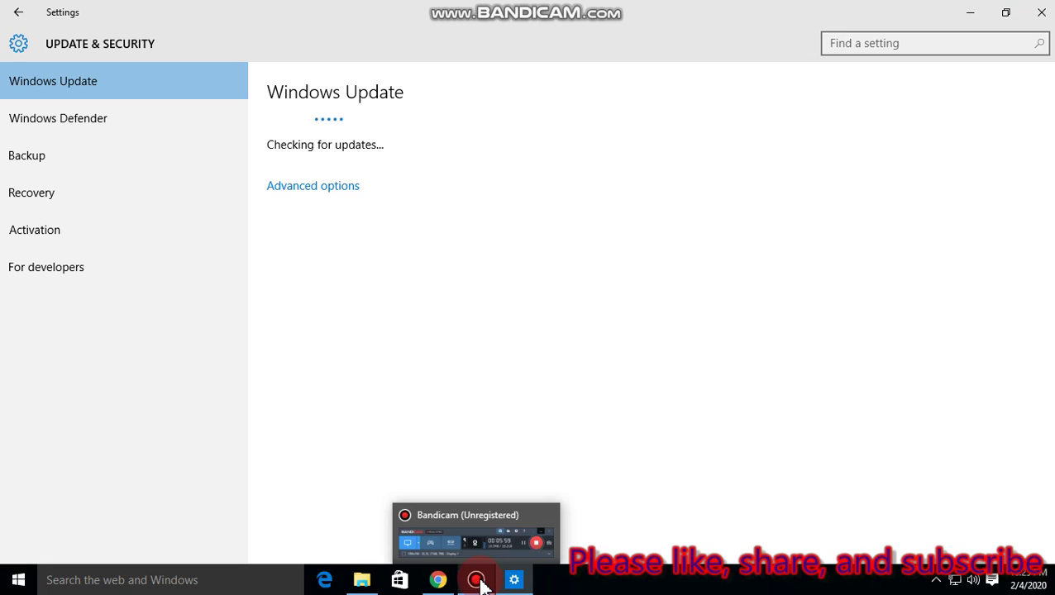